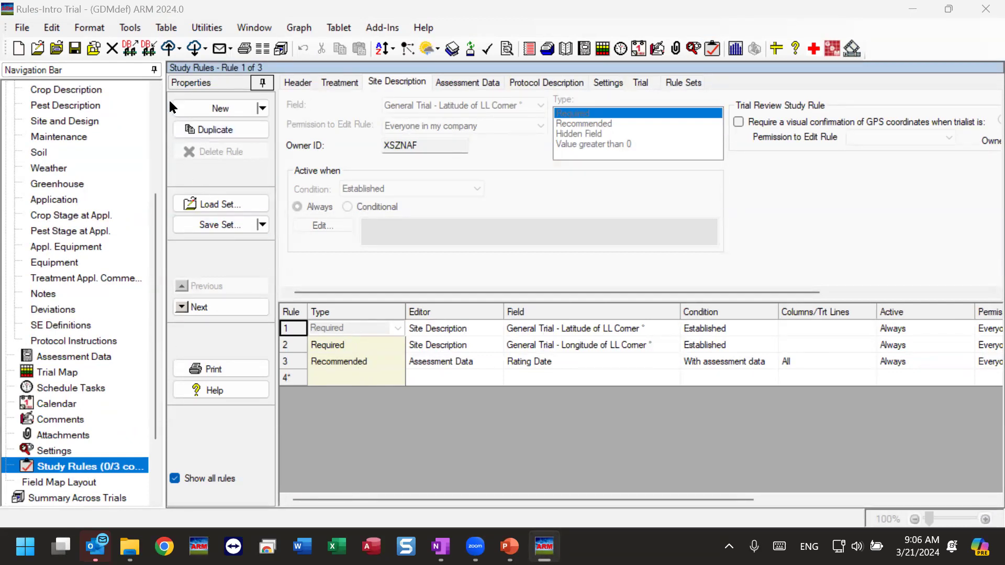
Auto-hide the Navigation Bar so the Study Rules grid widens, then select rule 1
click(154, 70)
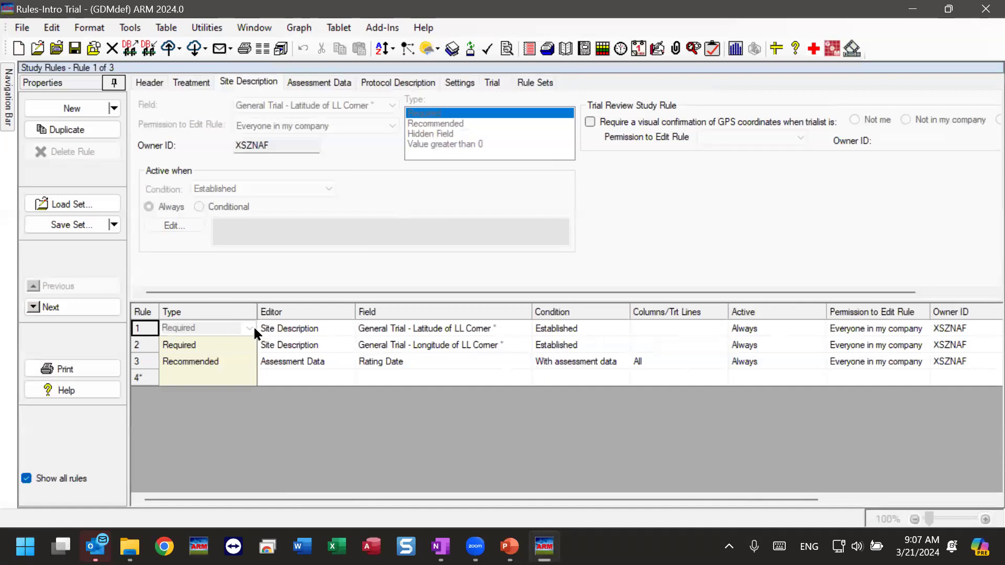
click(218, 330)
click(172, 329)
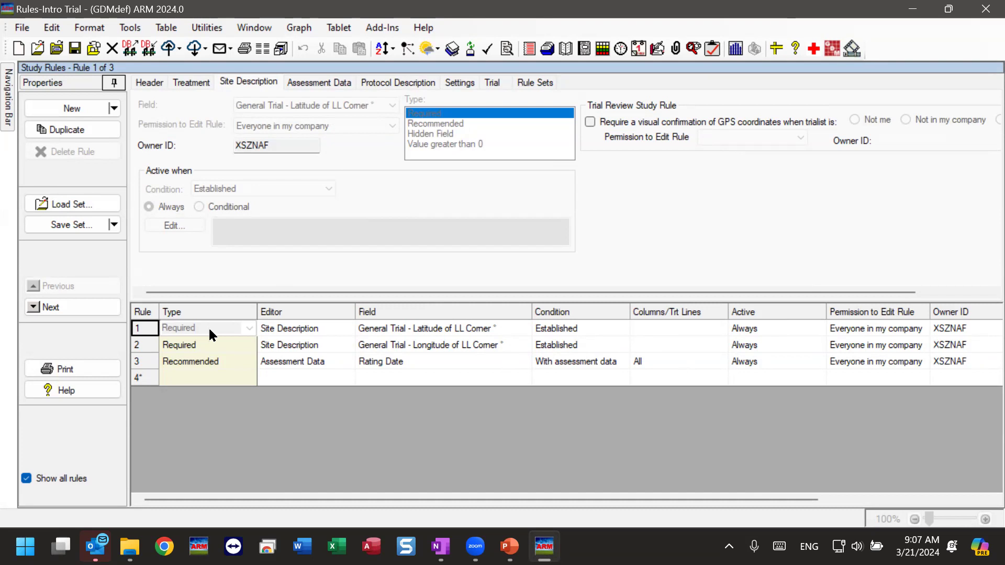
click(314, 334)
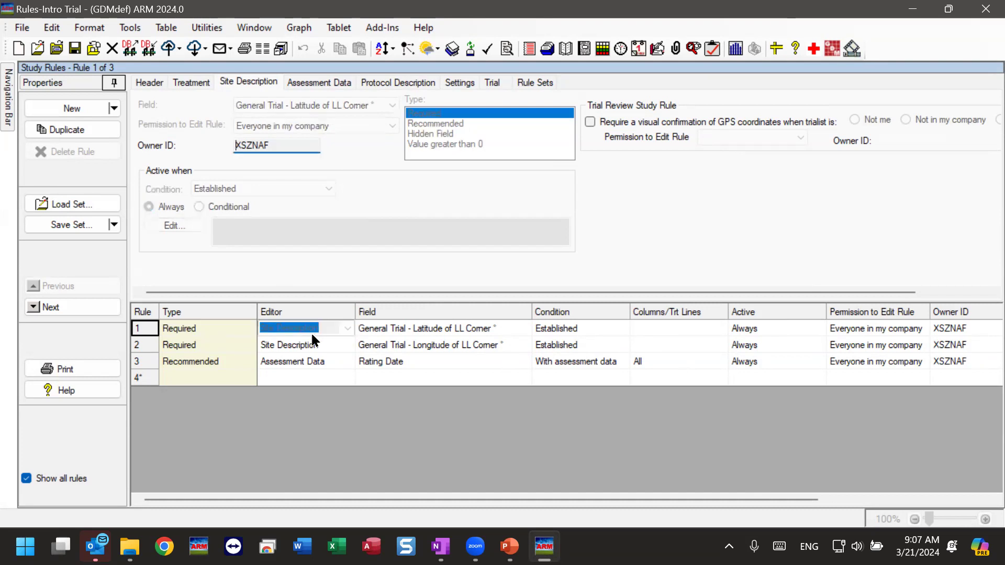
click(326, 332)
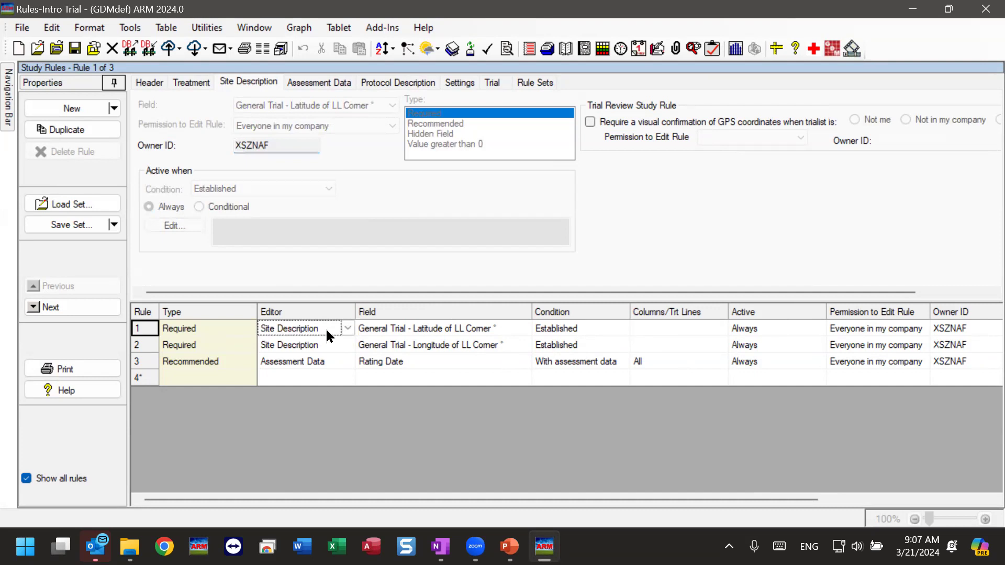
click(336, 329)
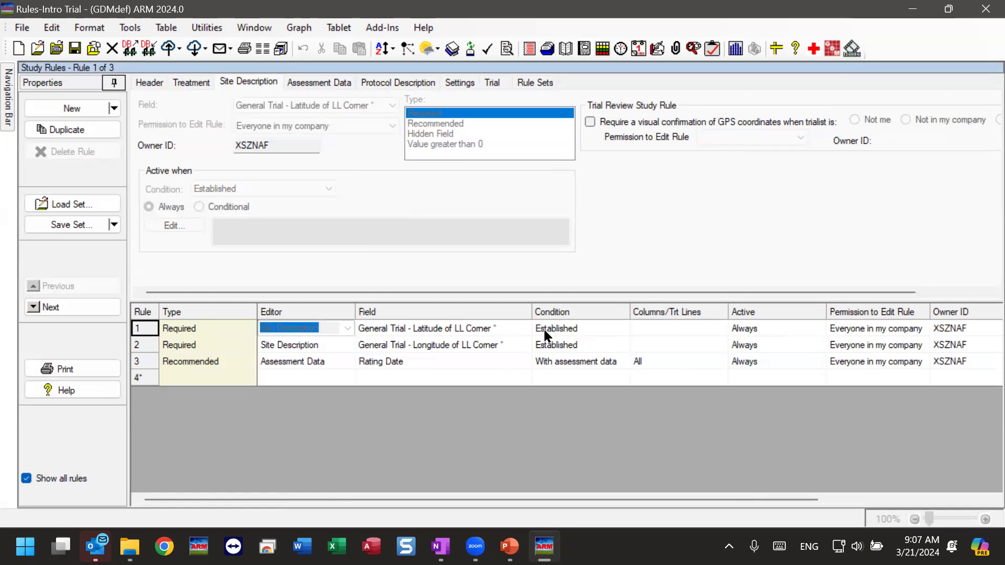
click(576, 330)
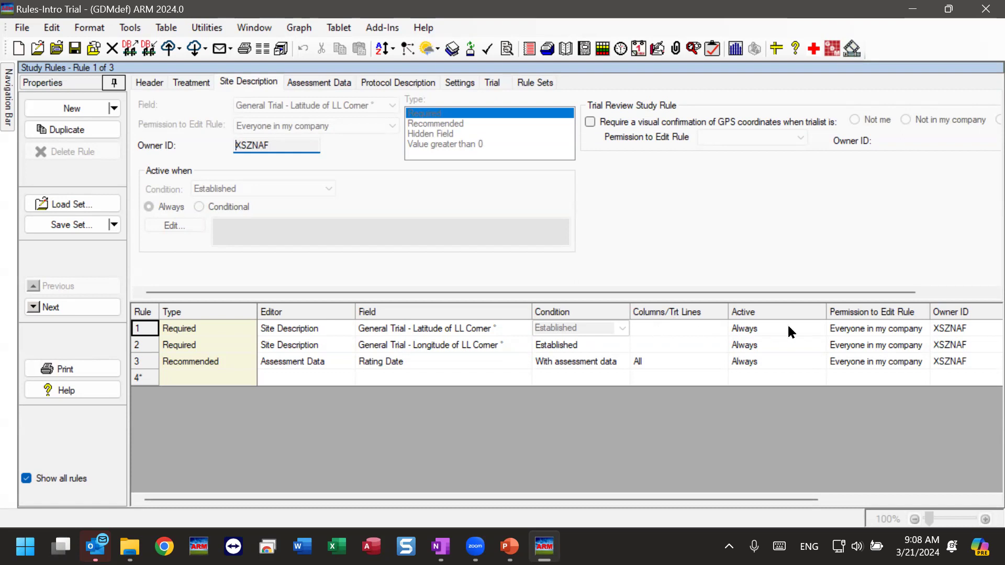
click(877, 329)
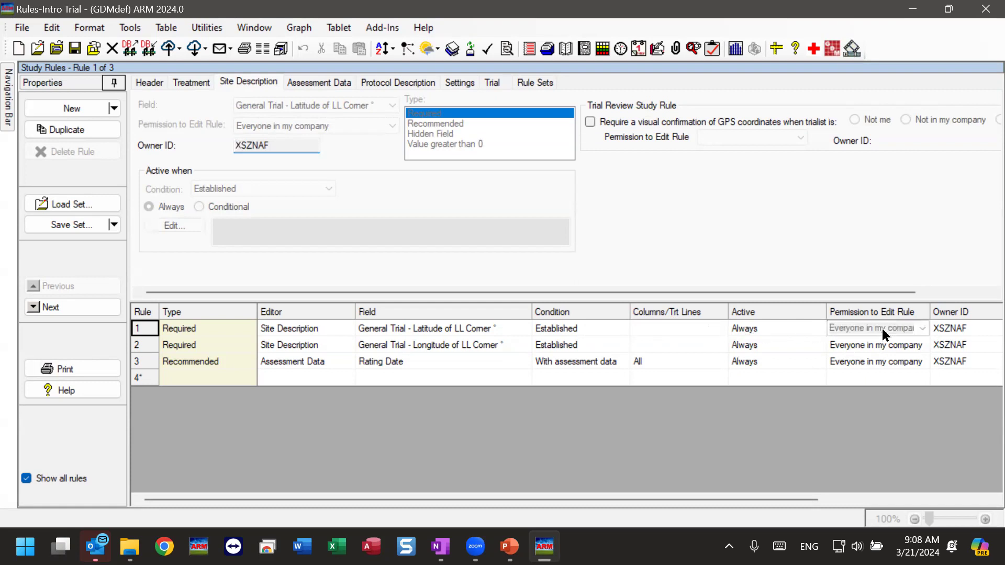
click(746, 328)
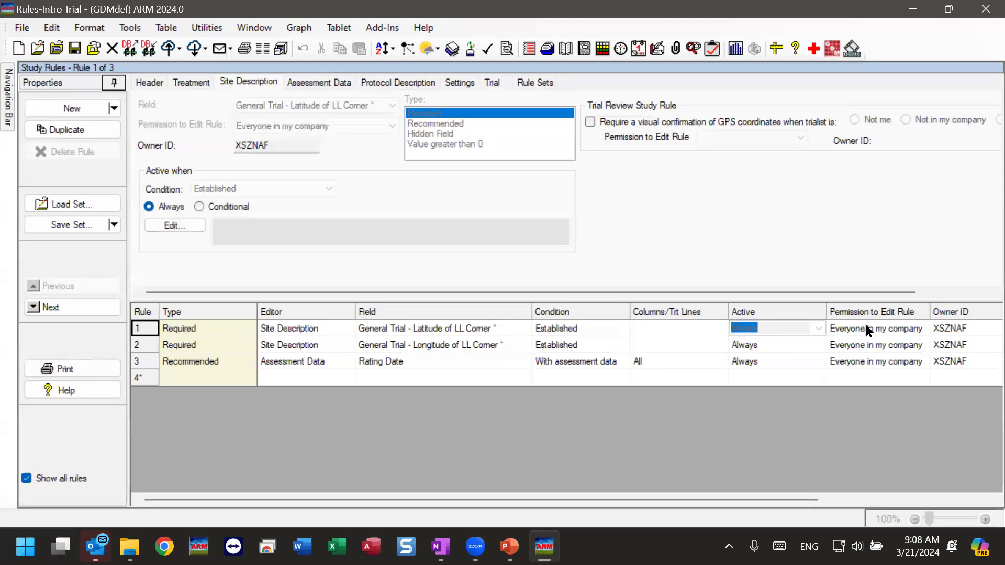
key(Tab)
key(Tab)
click(828, 329)
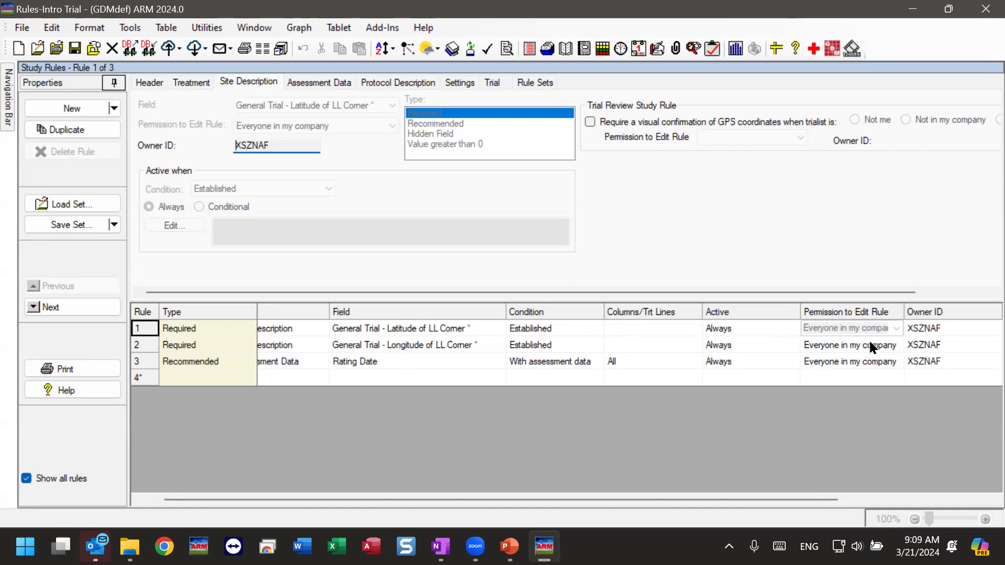
click(184, 331)
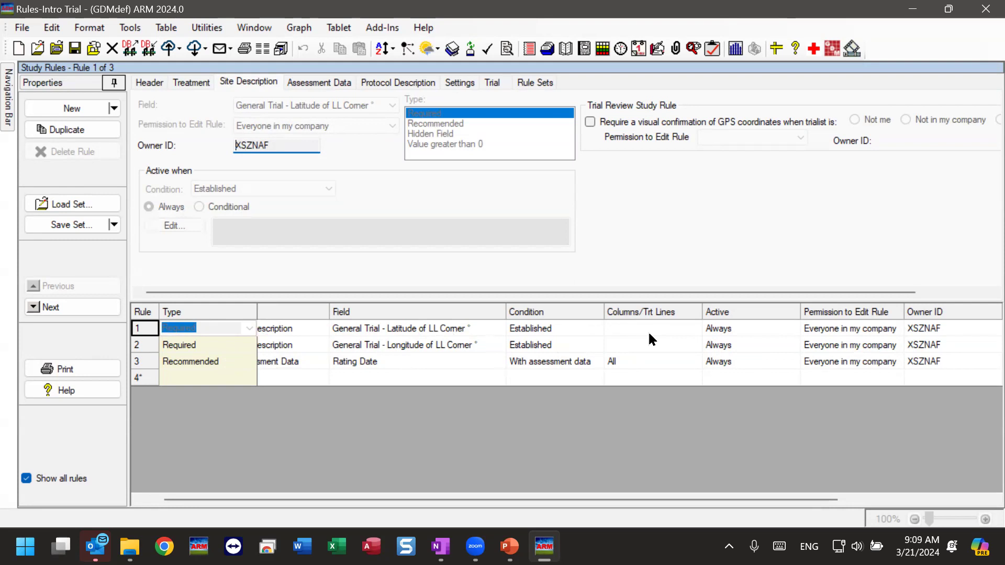
drag(422, 498, 265, 511)
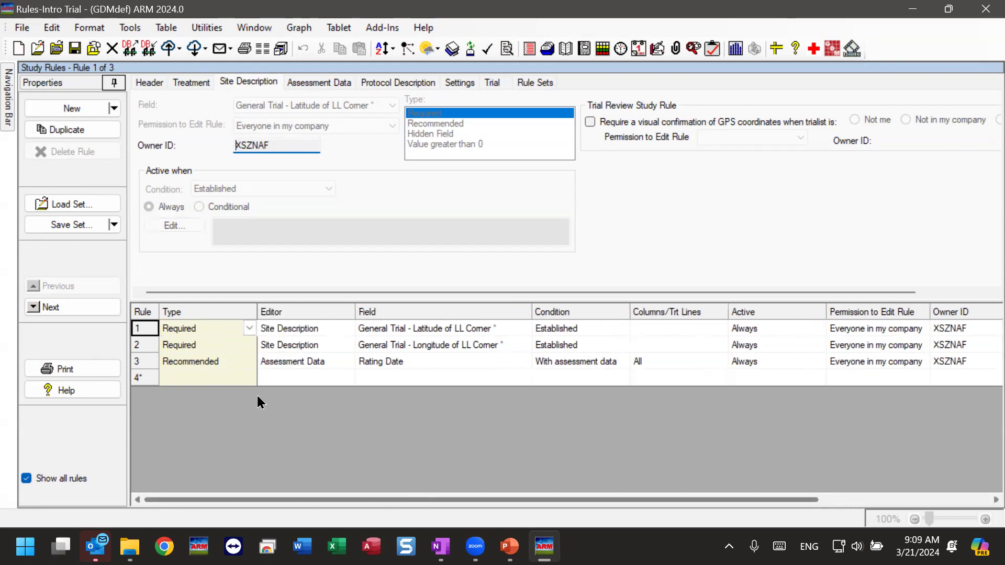
click(174, 347)
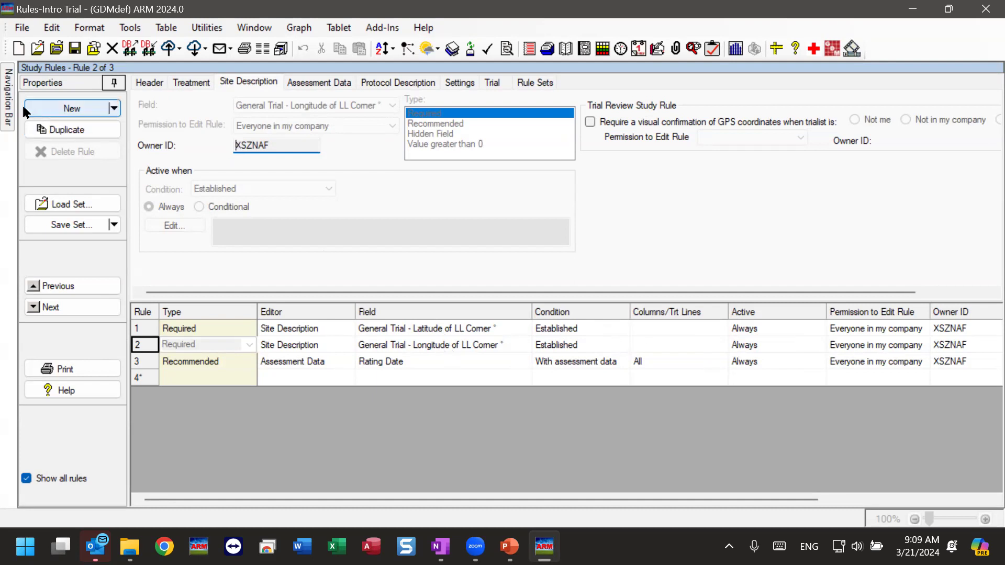
mouse_move(9, 107)
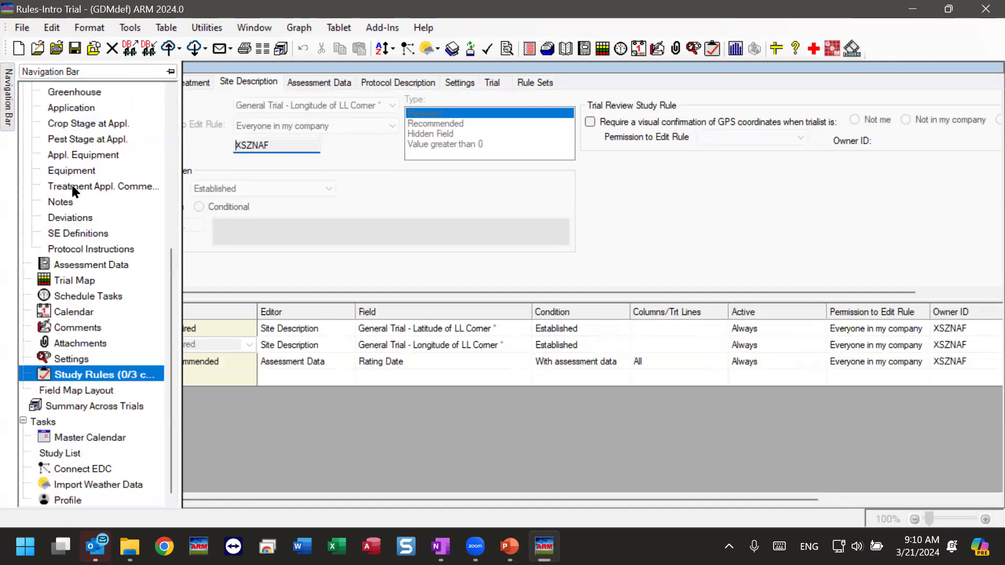
scroll(153, 271, up, 4)
scroll(157, 172, up, 1)
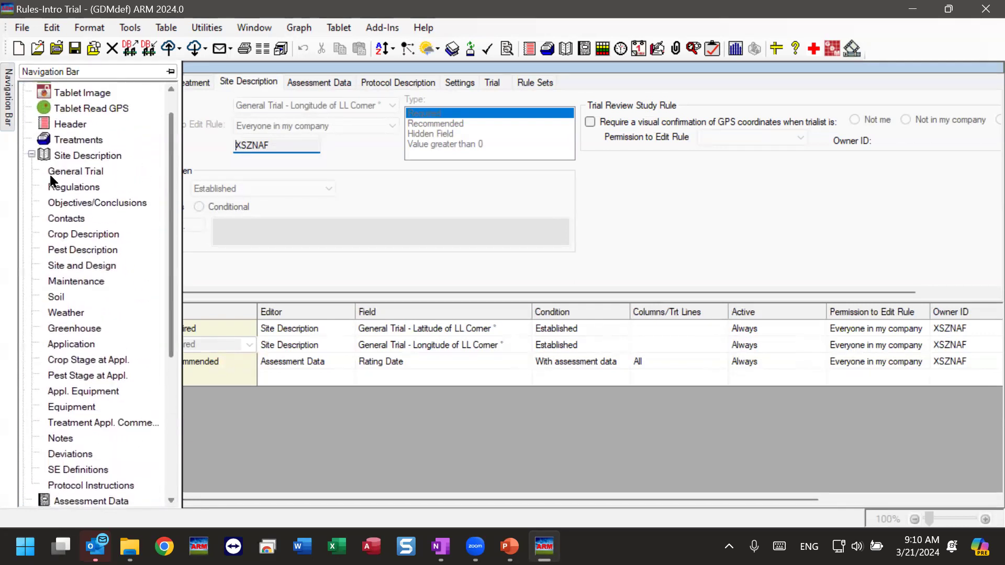
click(62, 171)
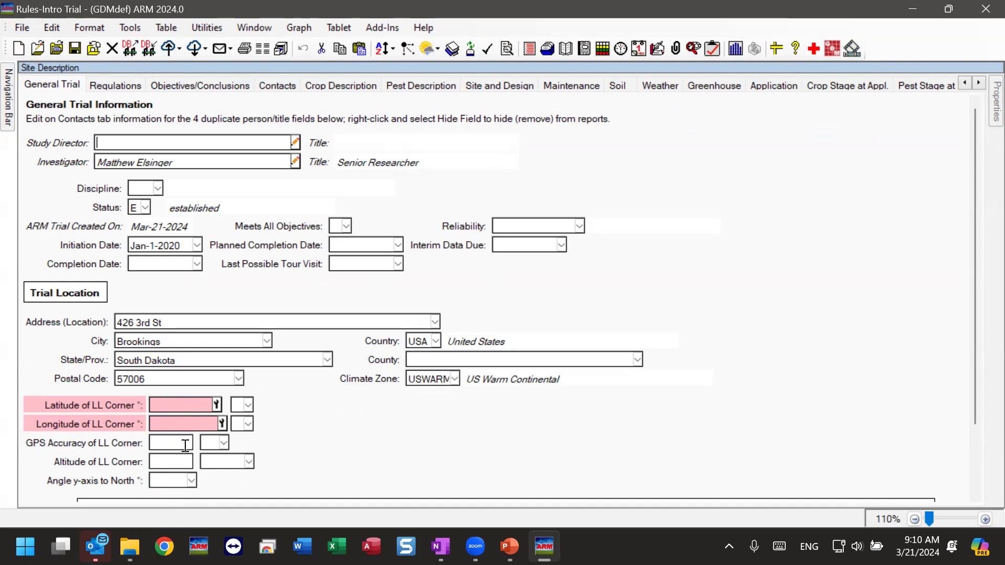
click(179, 406)
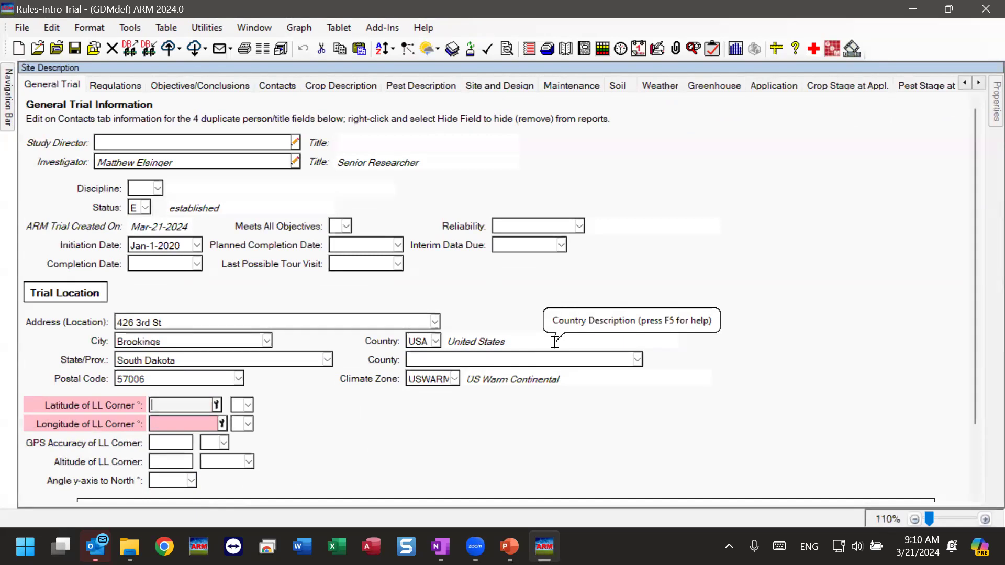
click(170, 421)
click(168, 411)
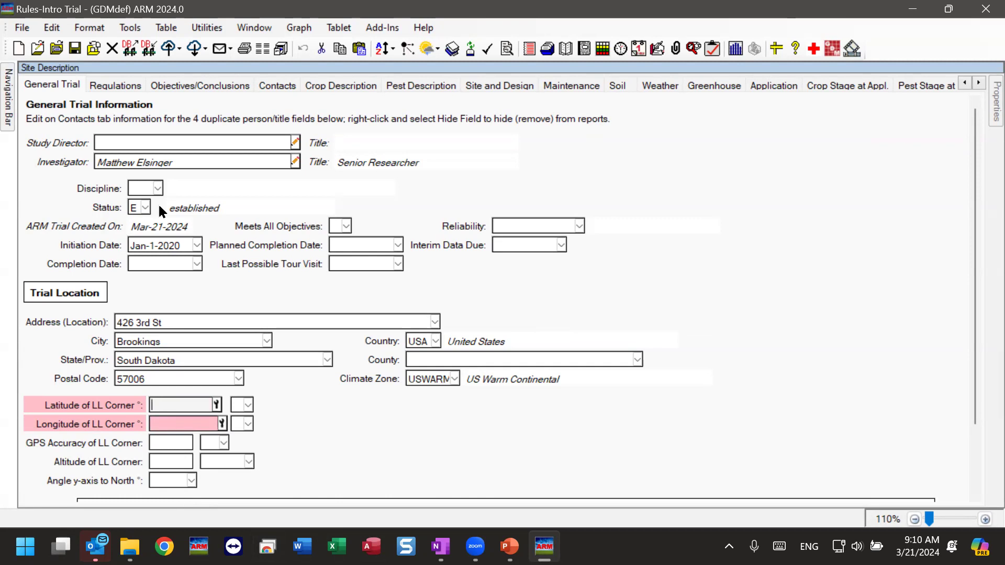
mouse_move(8, 119)
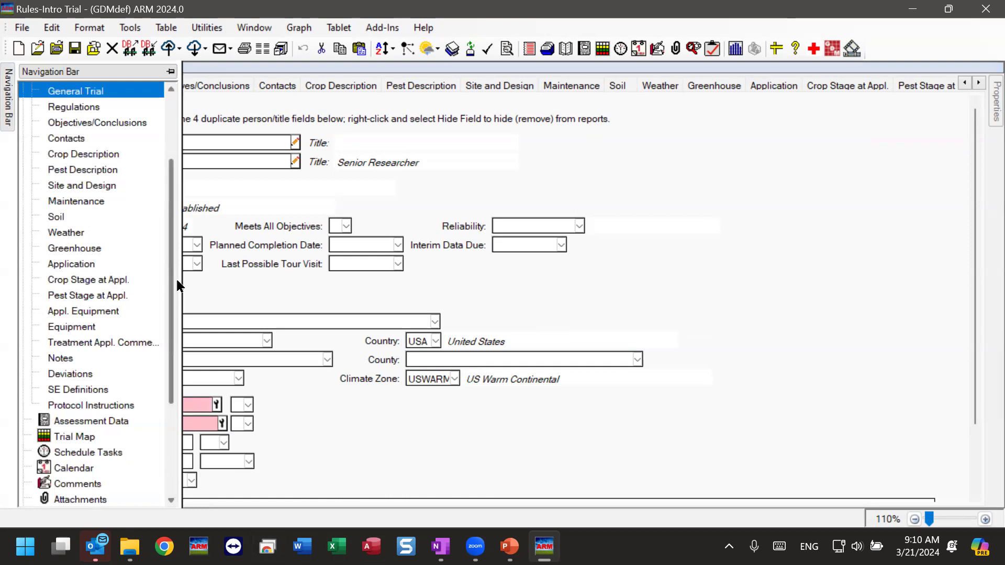
scroll(168, 324, down, 4)
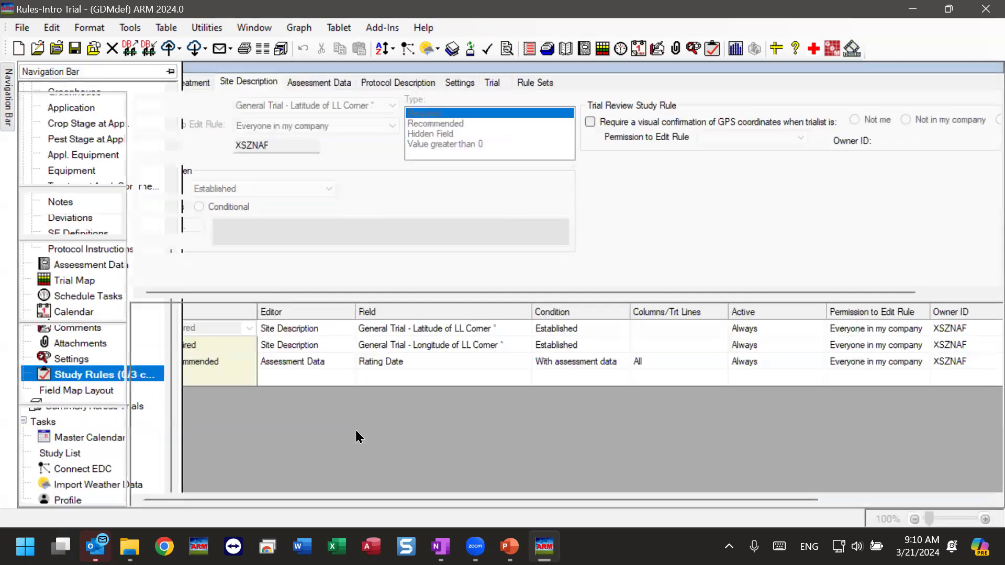
Make rule 3 Recommended for Assessment Data's Rating Date field, conditioned on assessment data
click(218, 363)
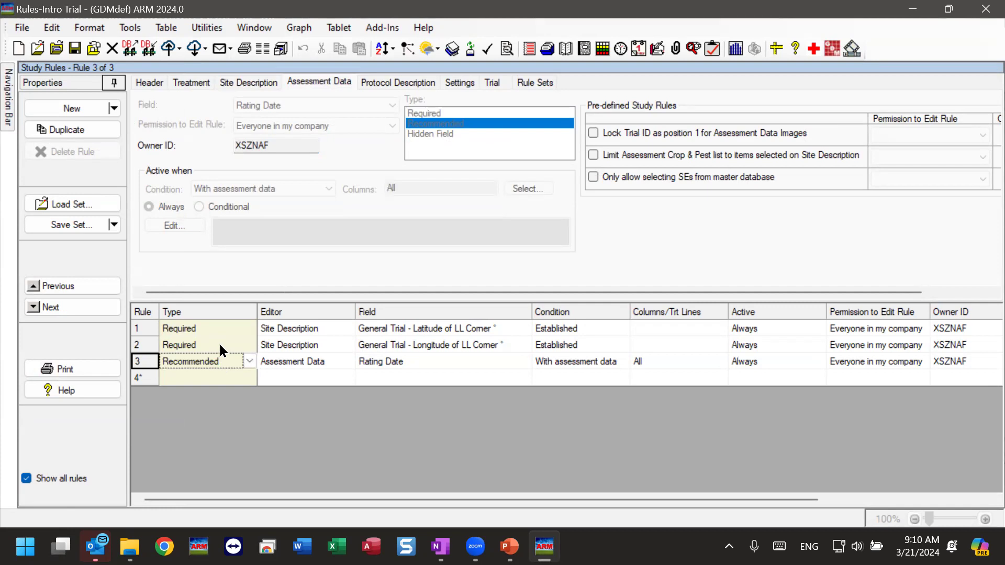
click(219, 343)
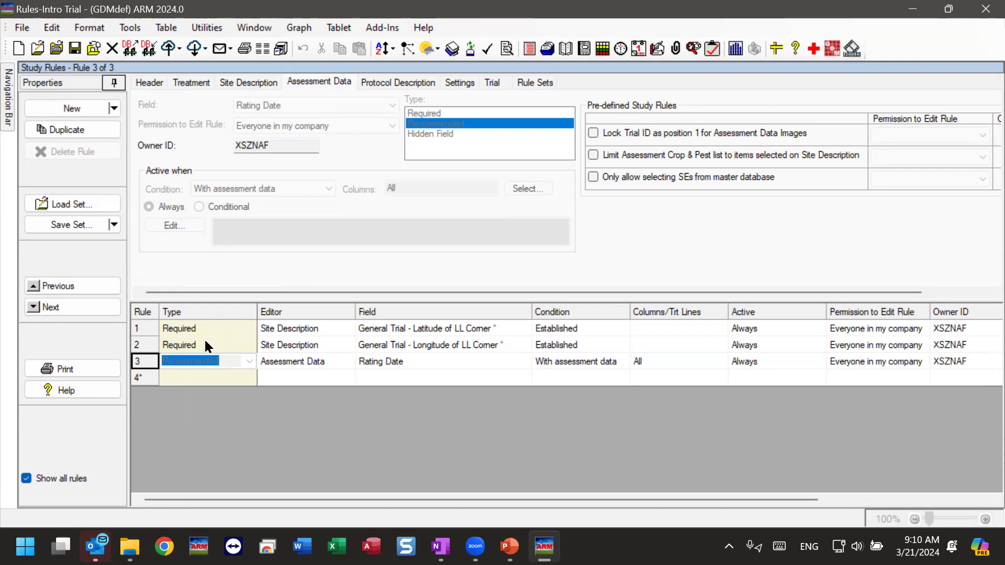
click(222, 363)
drag(264, 365, 369, 365)
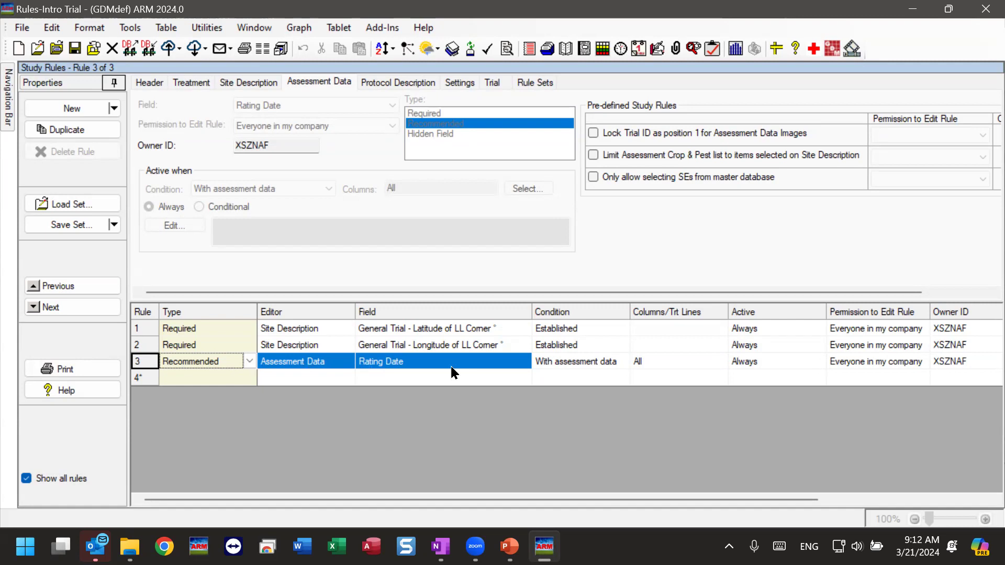
Edit rule 3's condition, widen the Condition column, then bring up the PowerPoint slide show
click(558, 366)
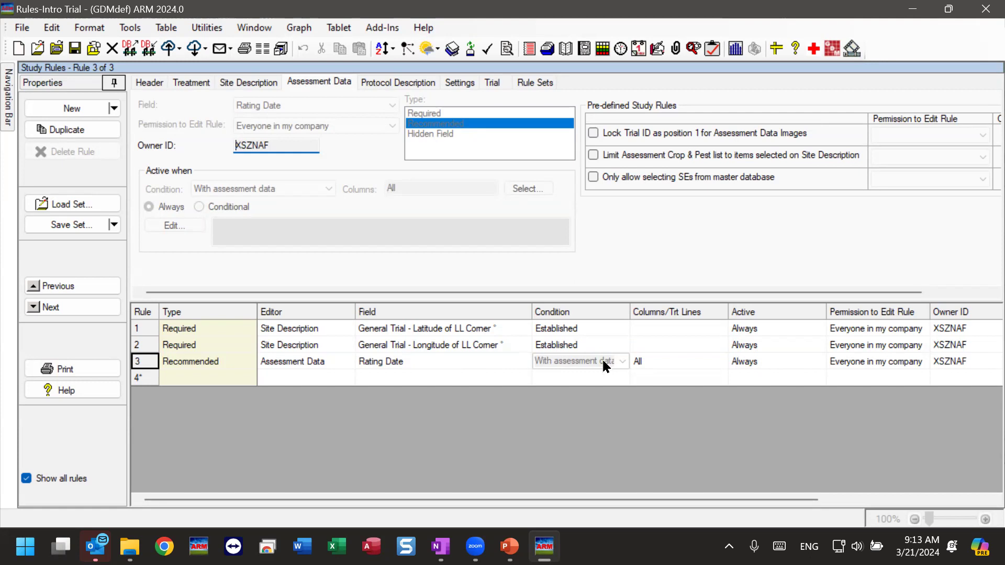
drag(631, 312, 638, 312)
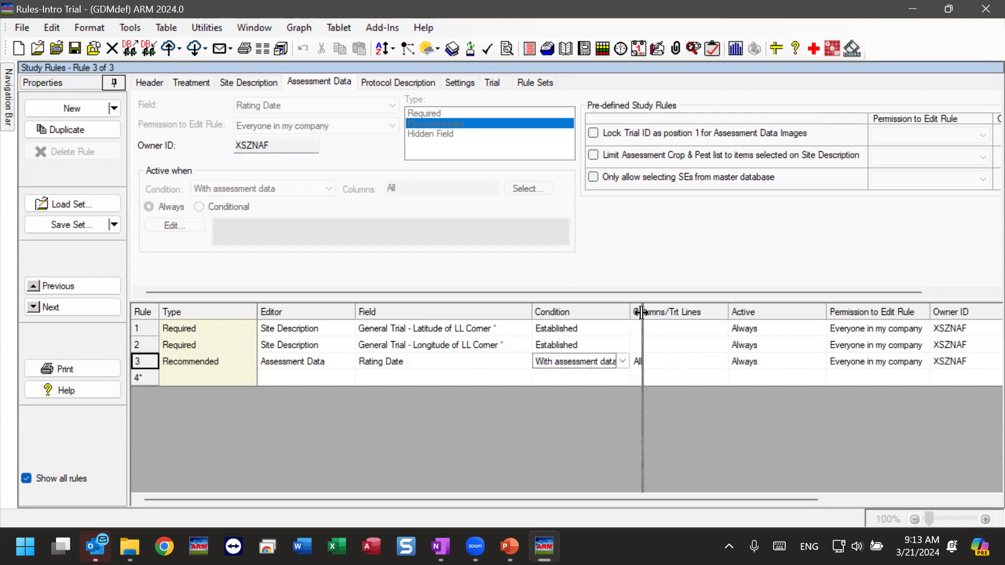
click(666, 363)
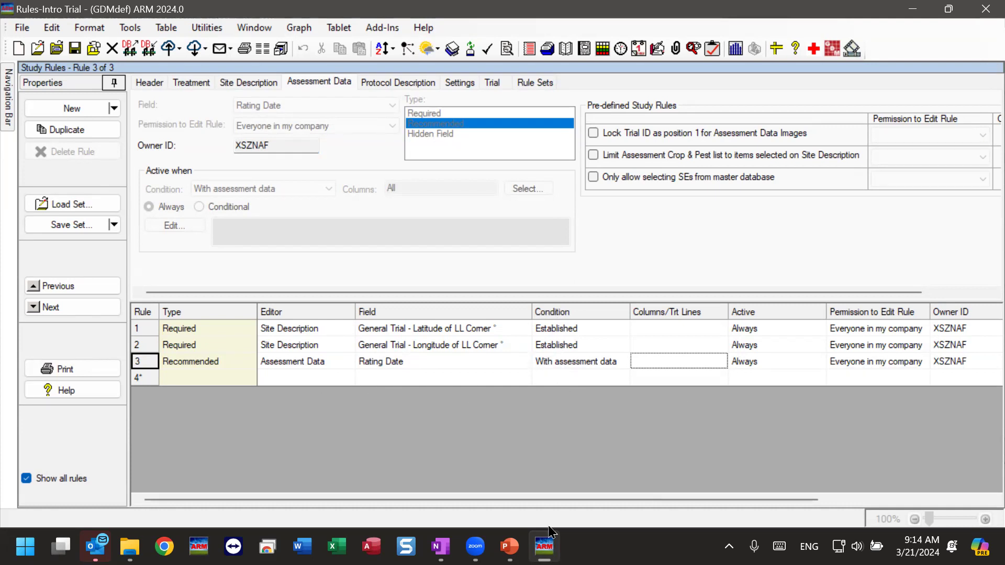
mouse_move(510, 545)
click(601, 475)
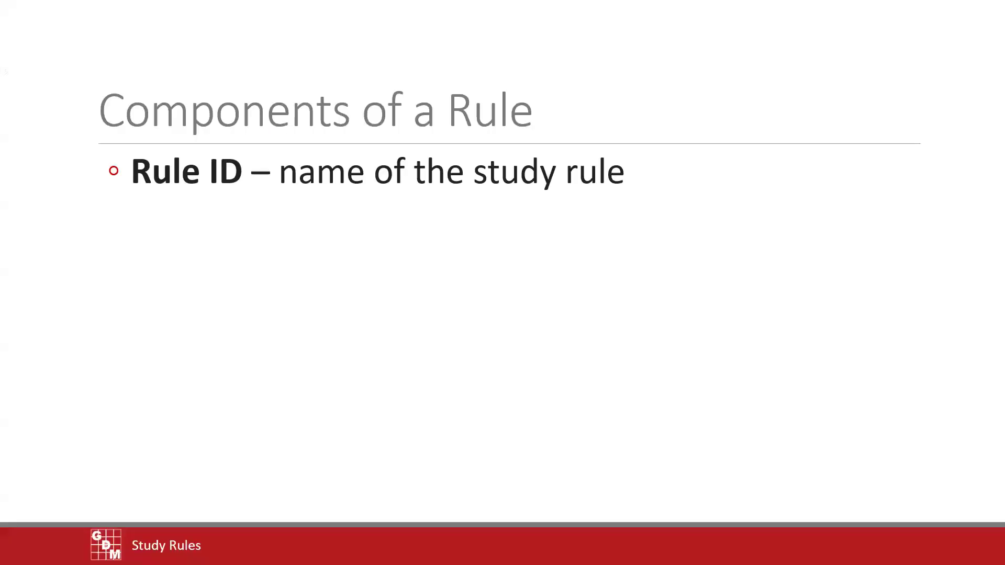
Reveal the Editor/Field, Condition, Columns/Trt Lines and Permissions bullets, then advance to Rule Sets
click(79, 421)
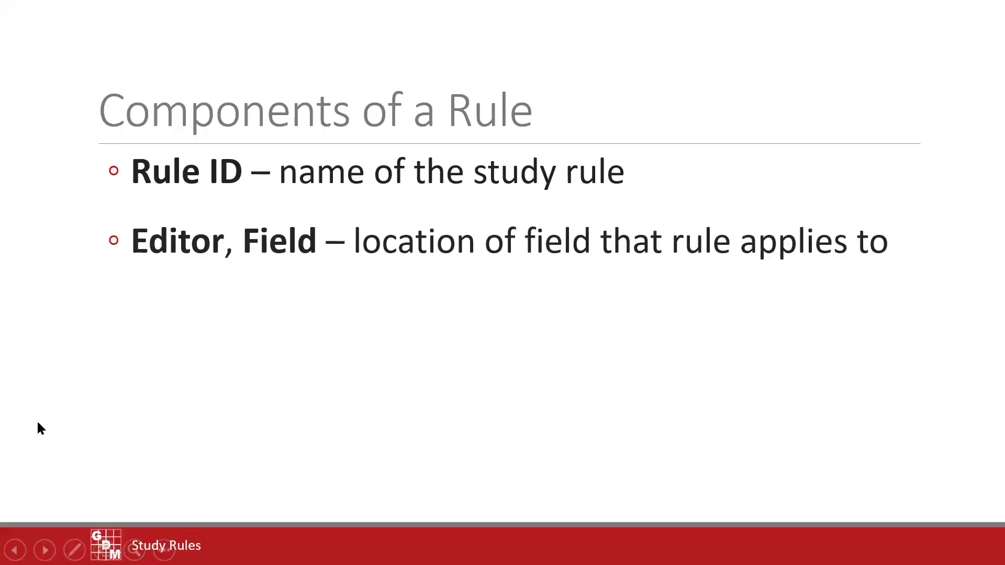
click(35, 411)
click(58, 407)
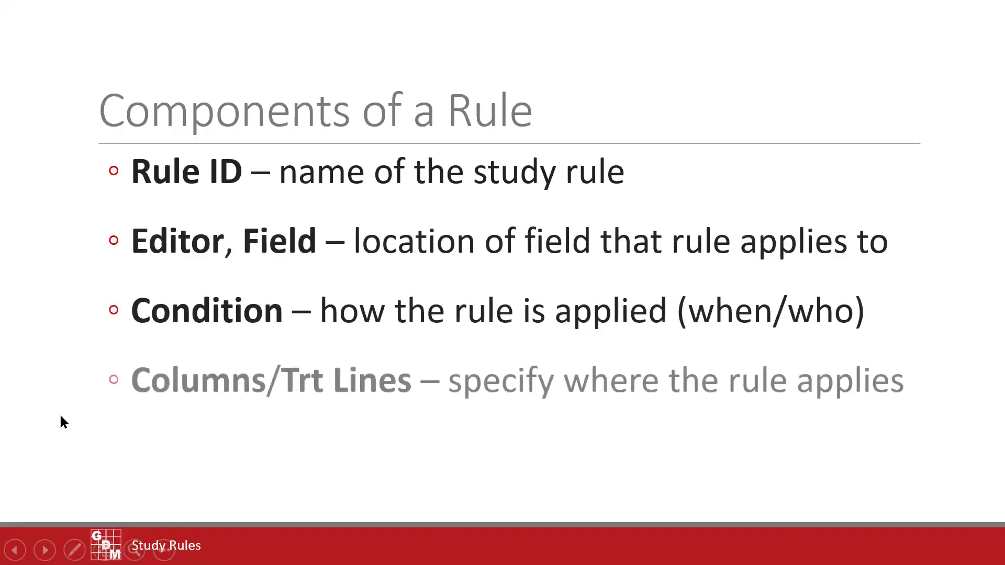
click(61, 414)
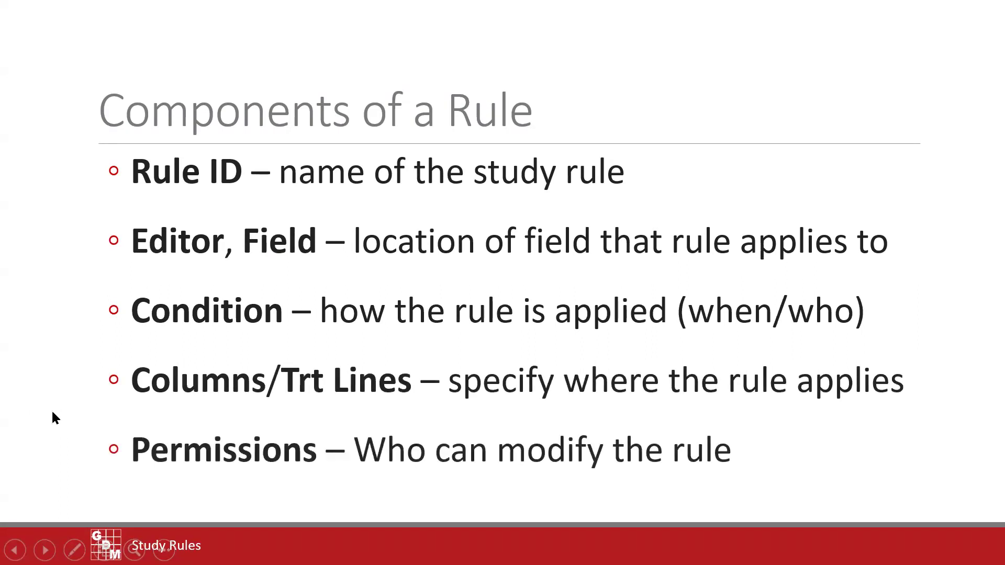
click(67, 396)
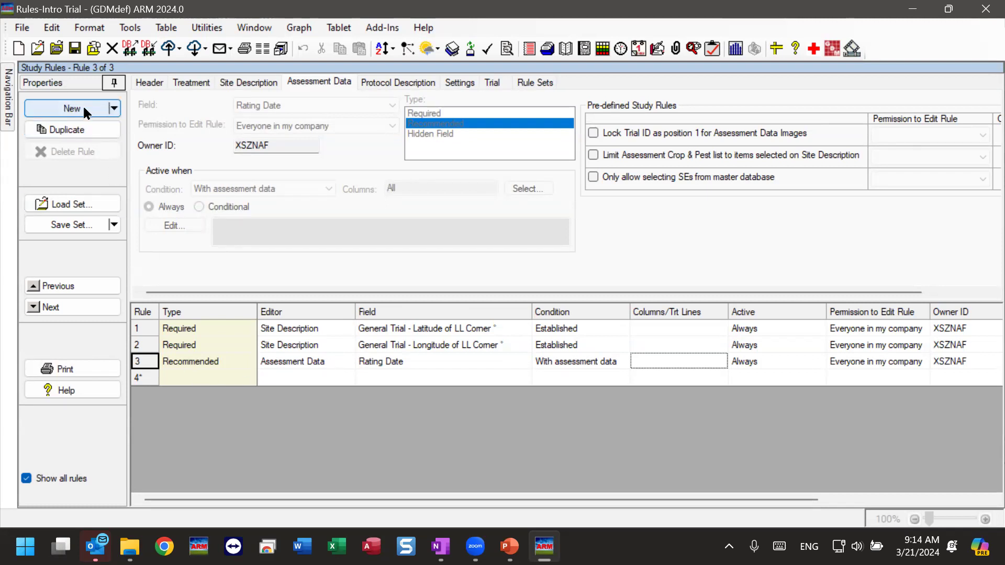
Add rule 4: a Recommended Site Description rule on General Trial - Address (Location)
click(230, 87)
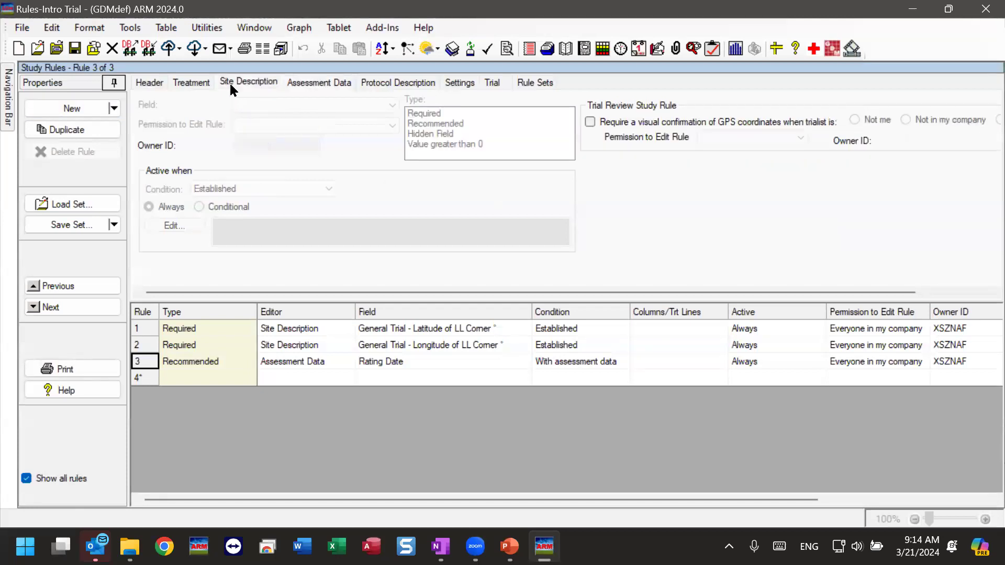
click(85, 109)
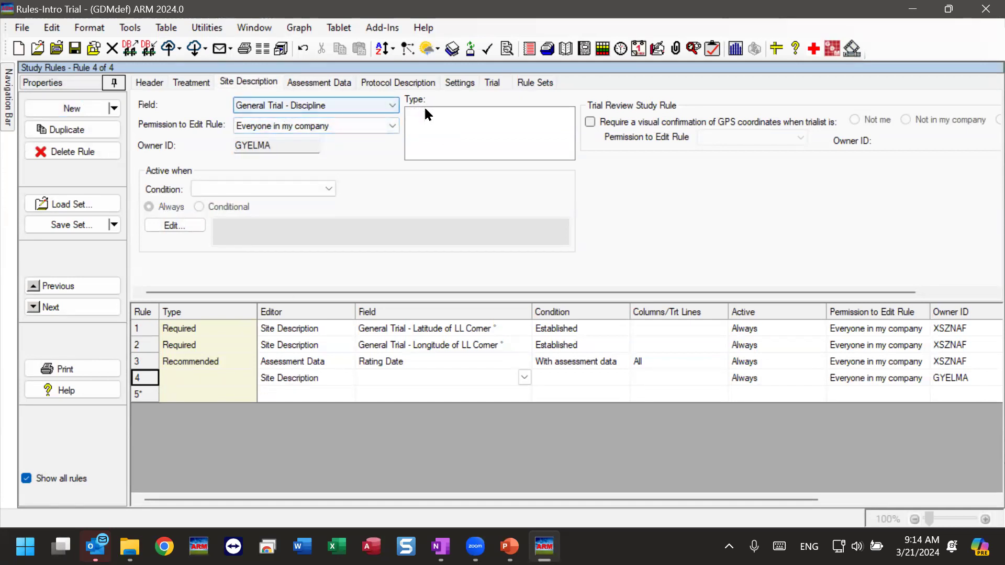
click(322, 107)
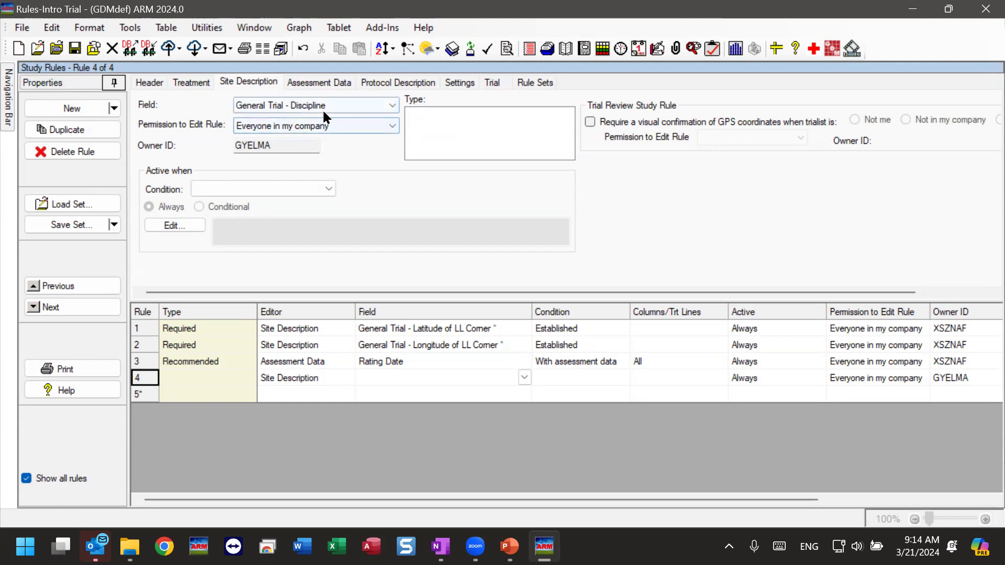
click(338, 130)
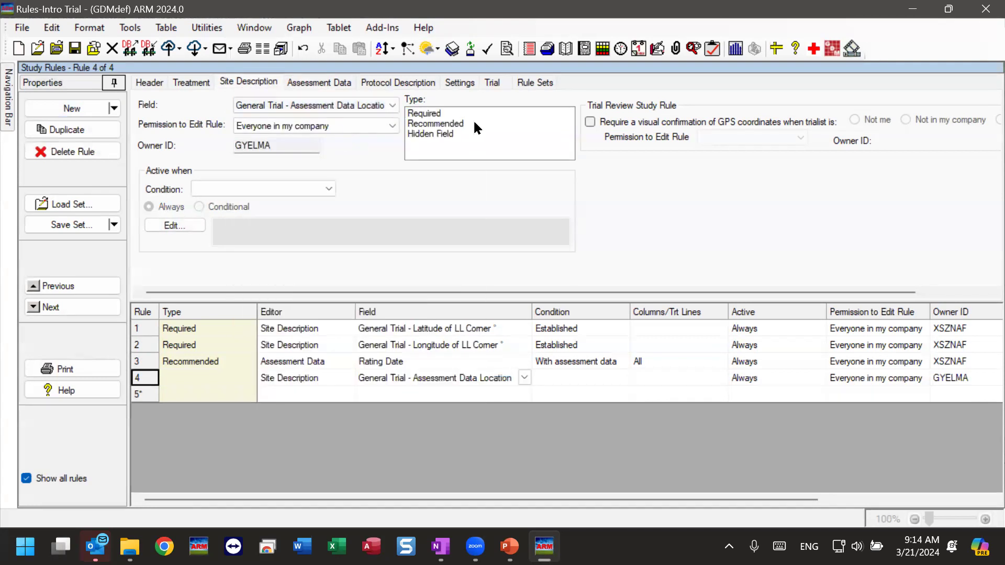
click(345, 105)
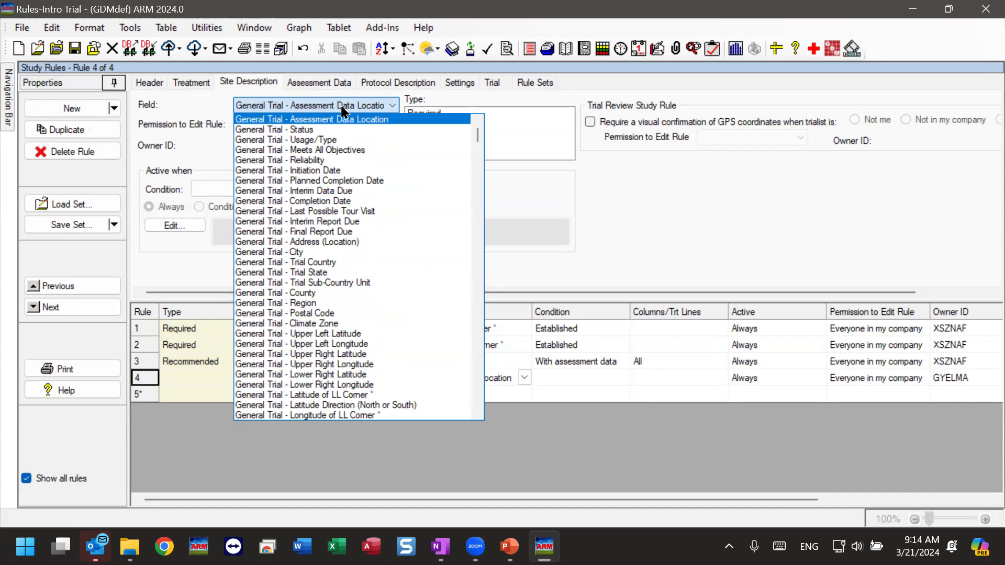
click(307, 241)
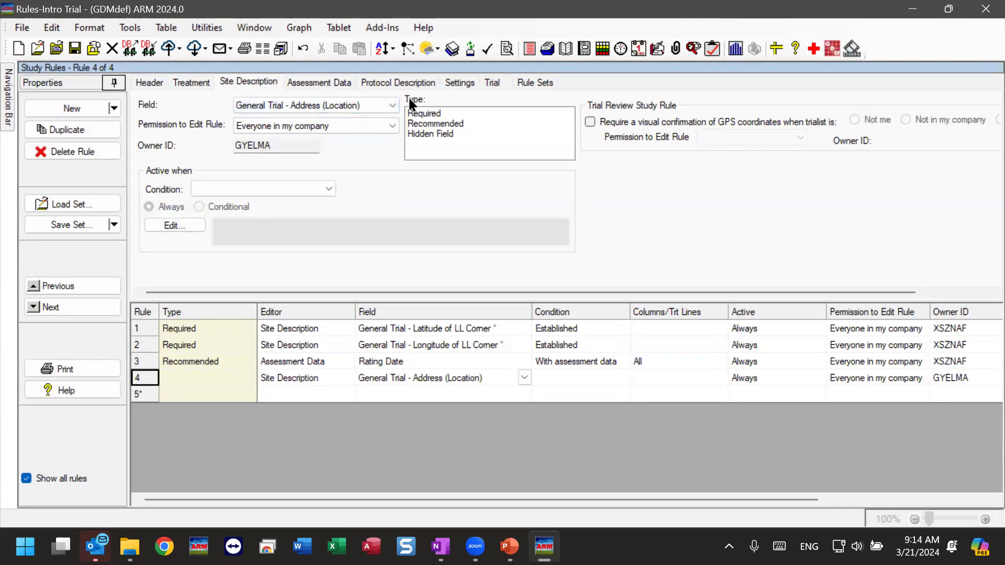
click(450, 123)
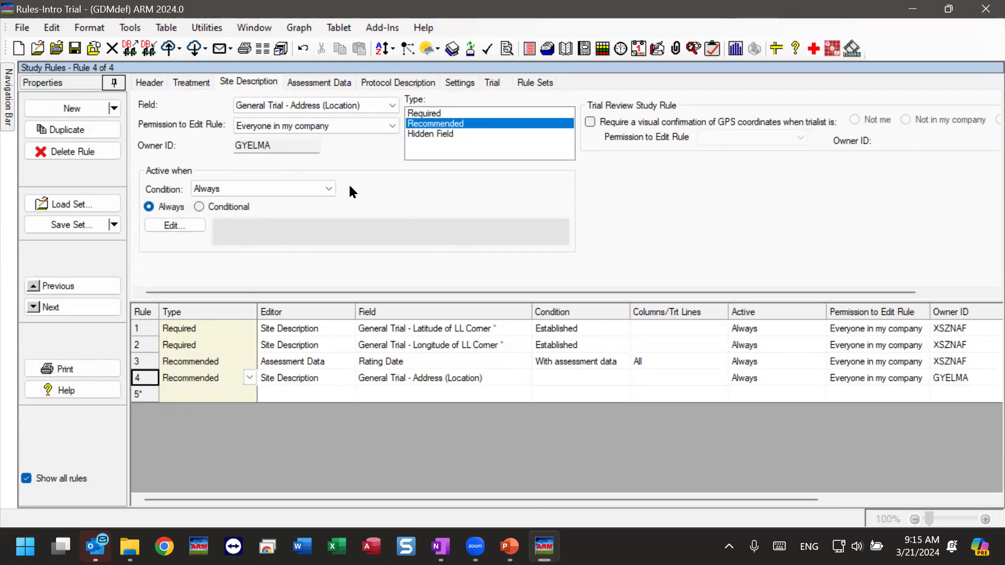
On the General Trial page, make Climate Zone Required at Status = established
mouse_move(5, 111)
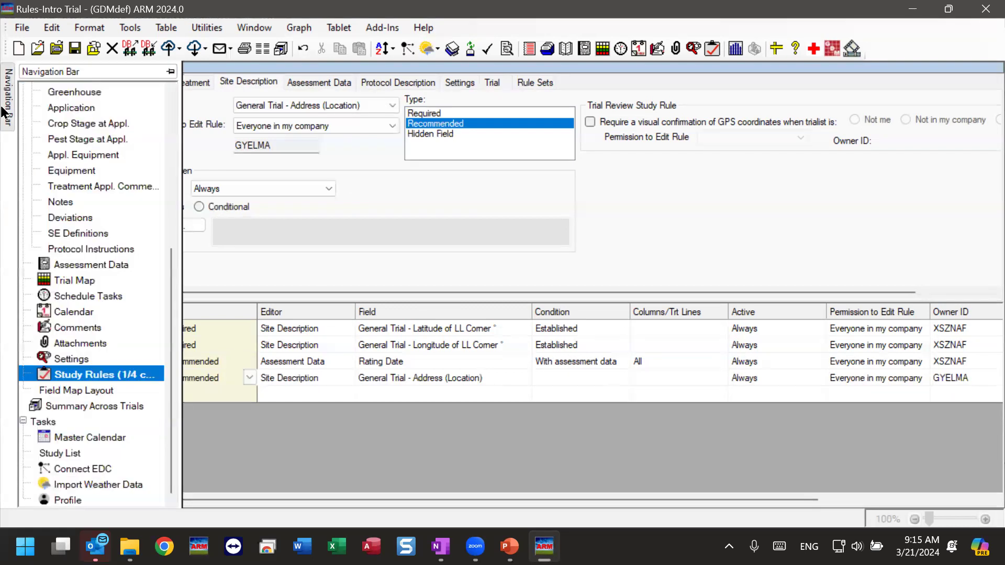
drag(172, 306, 173, 173)
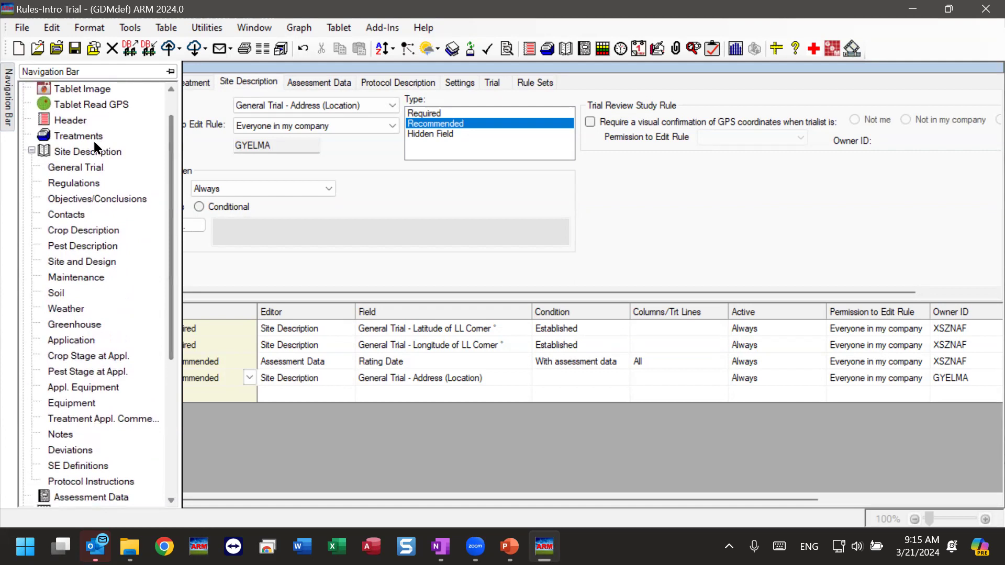
click(88, 170)
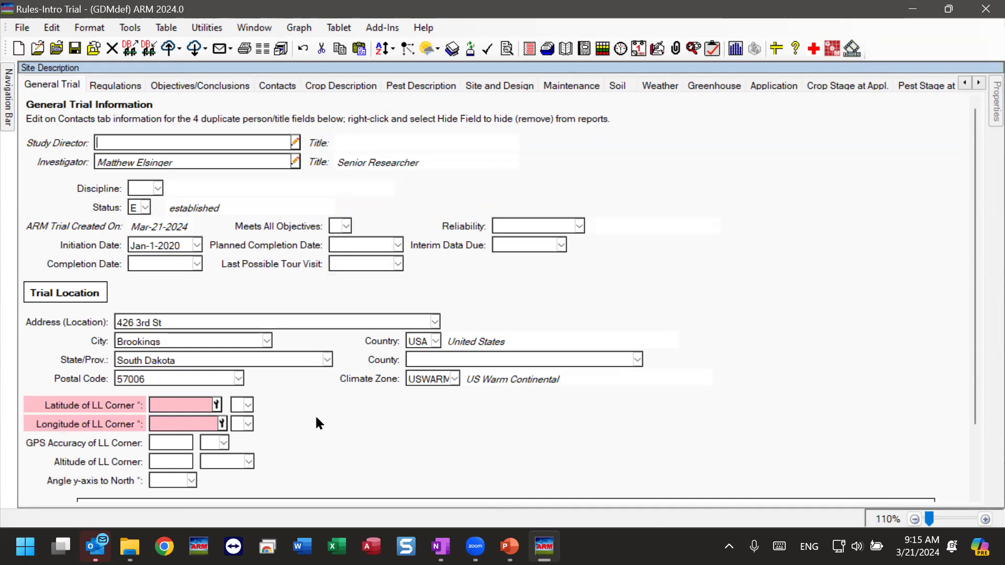
scroll(315, 413, down, 3)
double_click(423, 292)
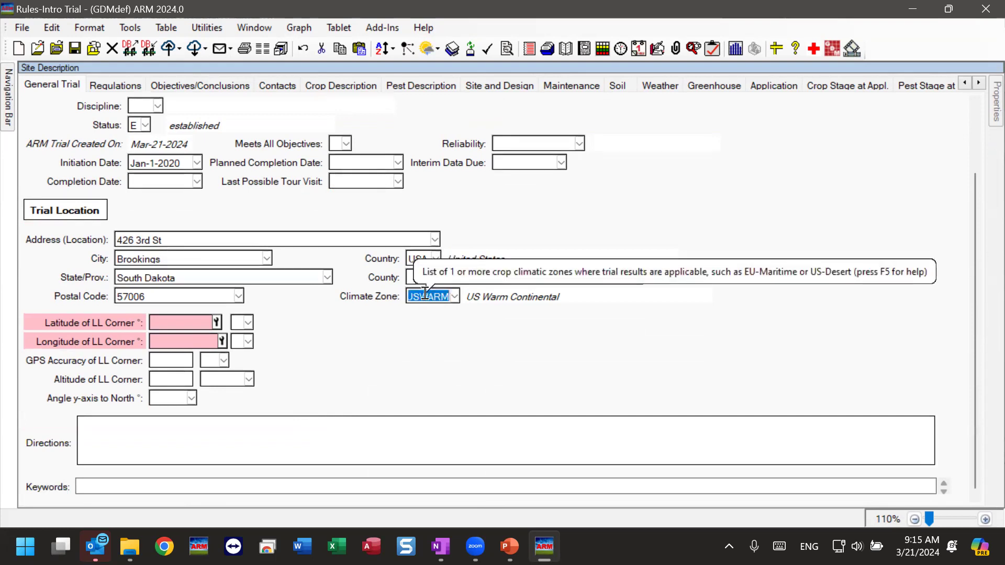
right_click(426, 299)
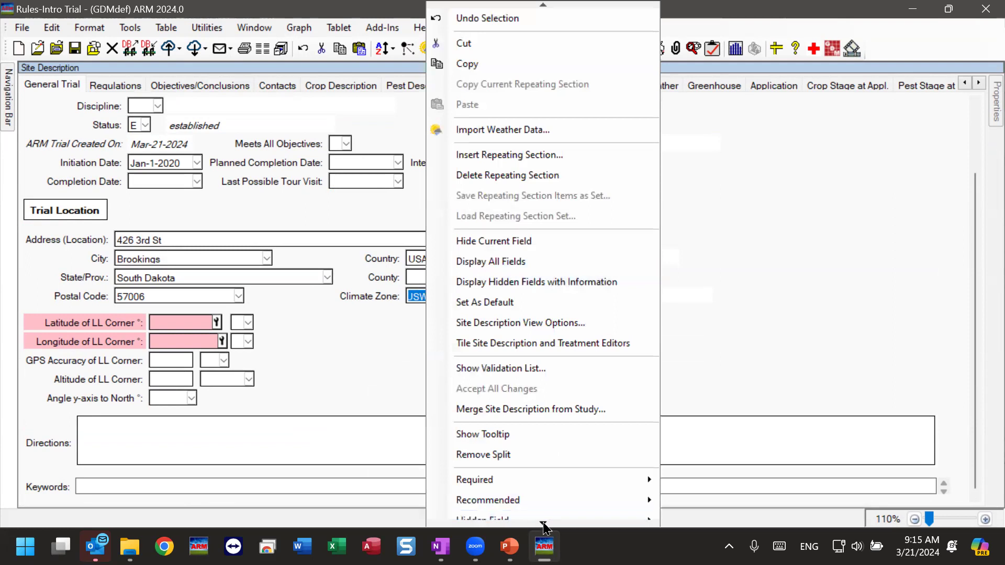
mouse_move(543, 525)
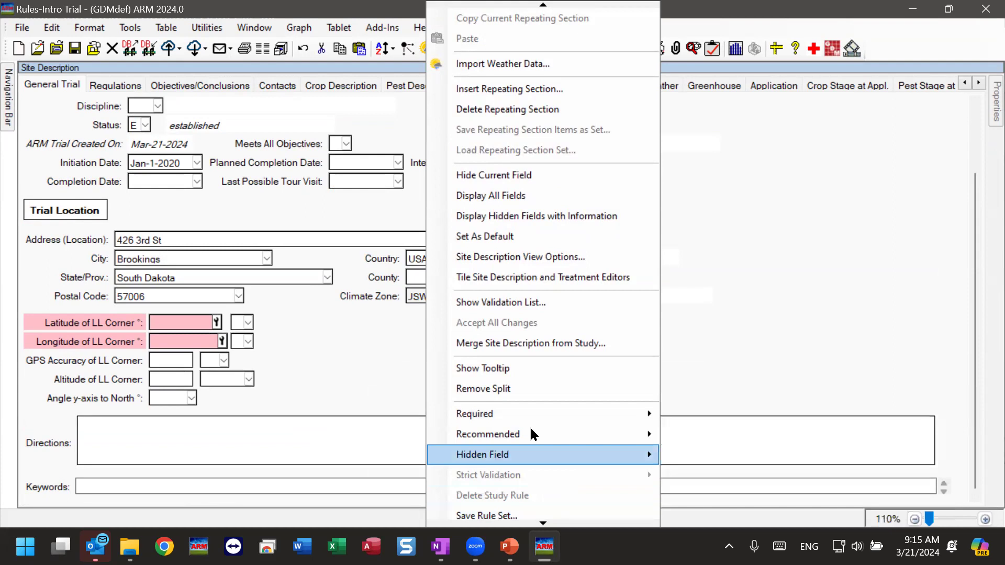
mouse_move(470, 421)
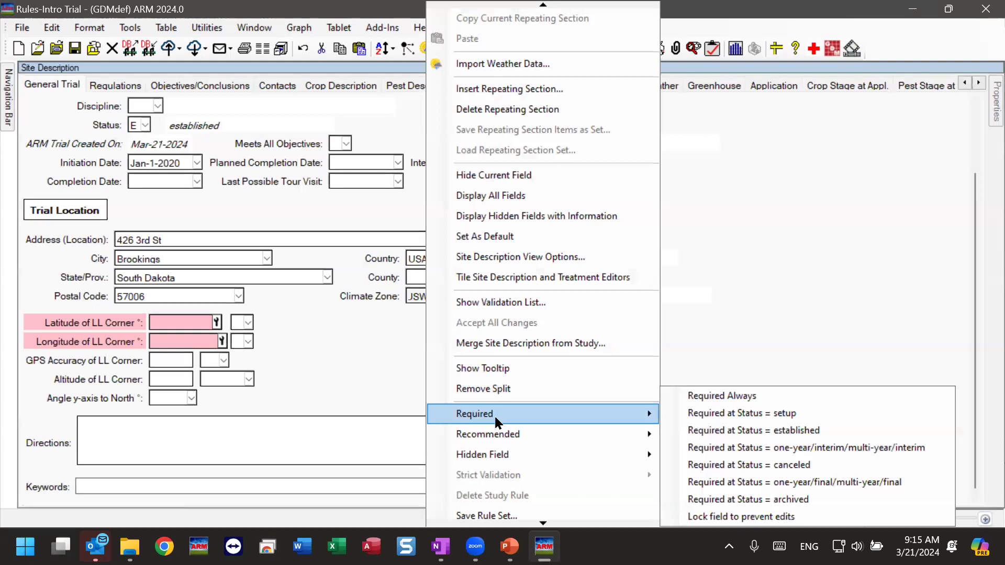
click(752, 430)
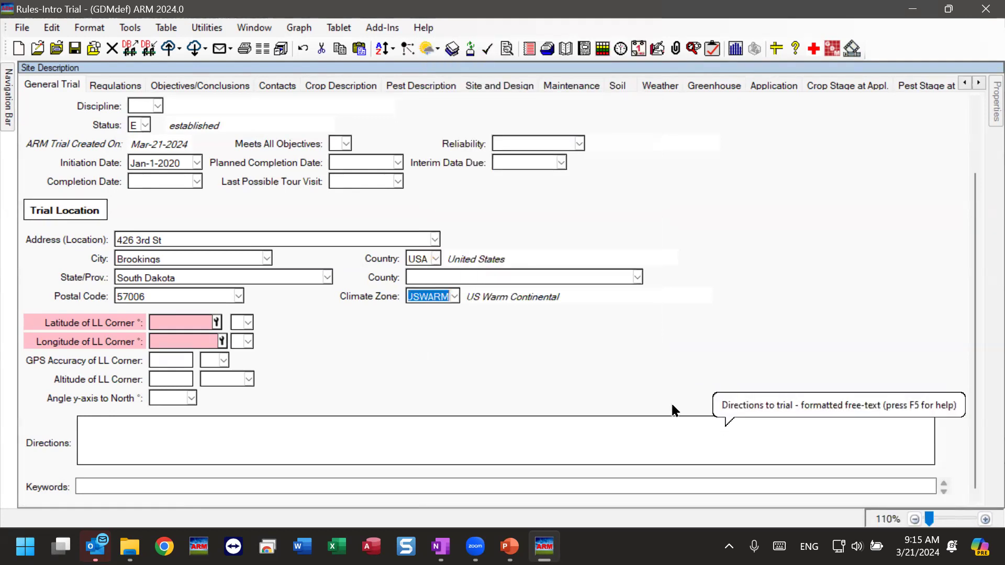
click(171, 384)
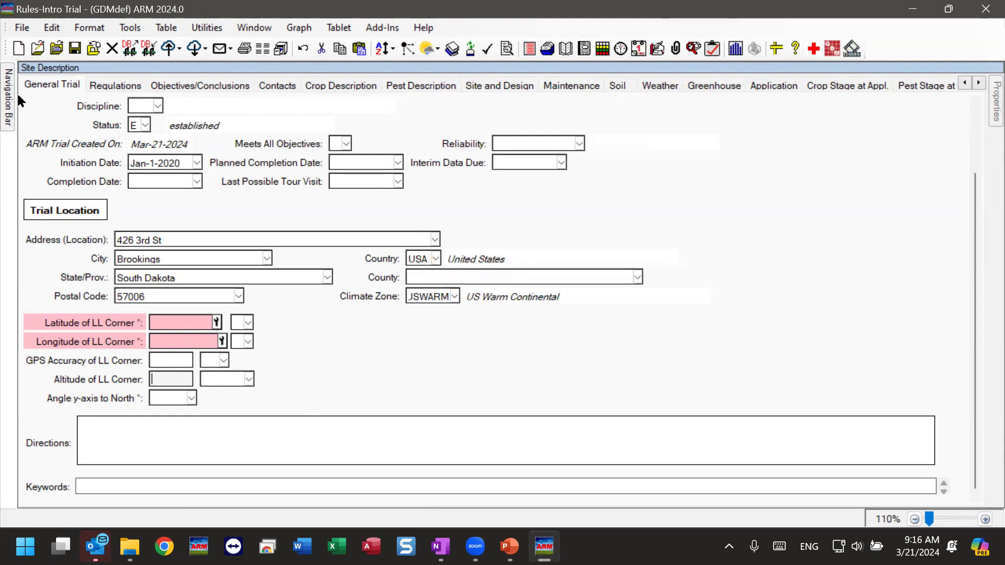
Bring back the Navigation Bar and scroll its tree toward Study Rules
mouse_move(9, 102)
scroll(167, 200, down, 4)
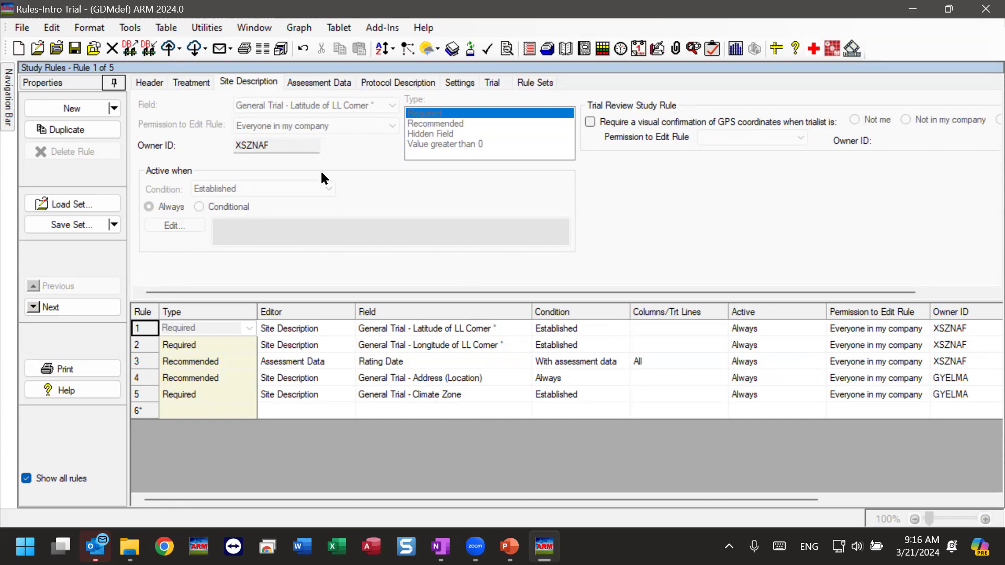
Leave rule 5's Type as Required and start Save Set for the five rules
click(212, 399)
click(212, 398)
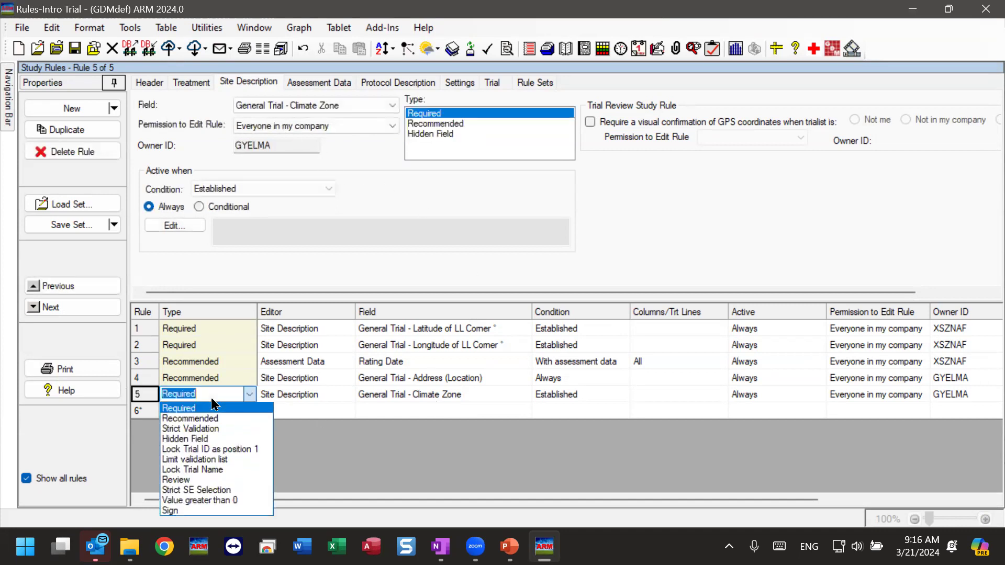
click(212, 398)
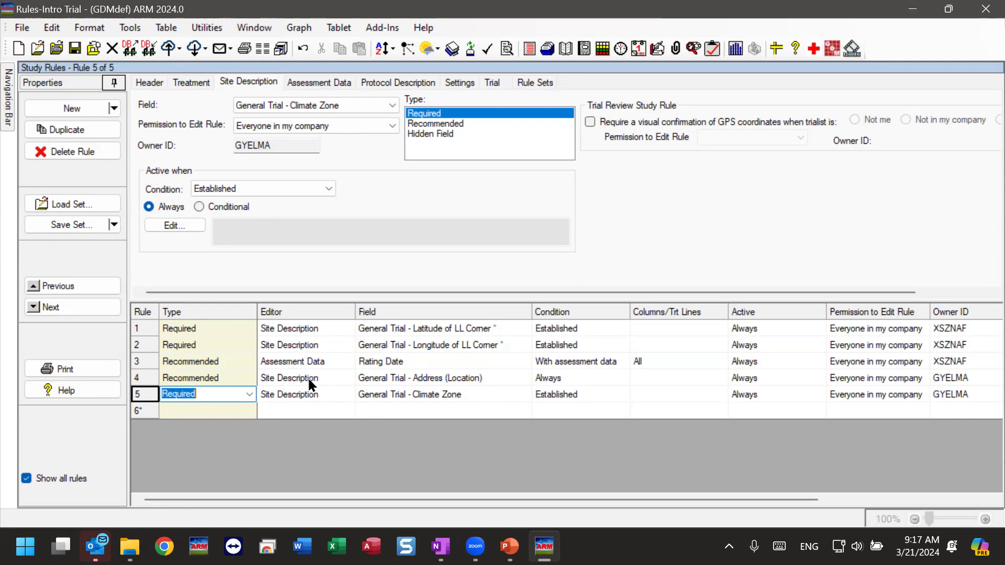
click(68, 225)
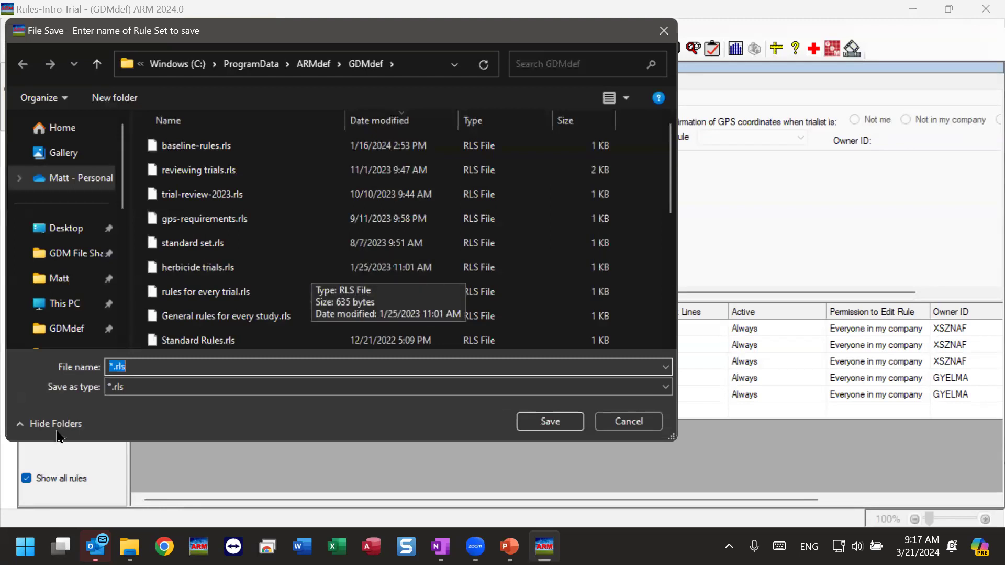
Save the rule set file as 'Baseline Rules for all studies' in the GDMdef folder
click(121, 367)
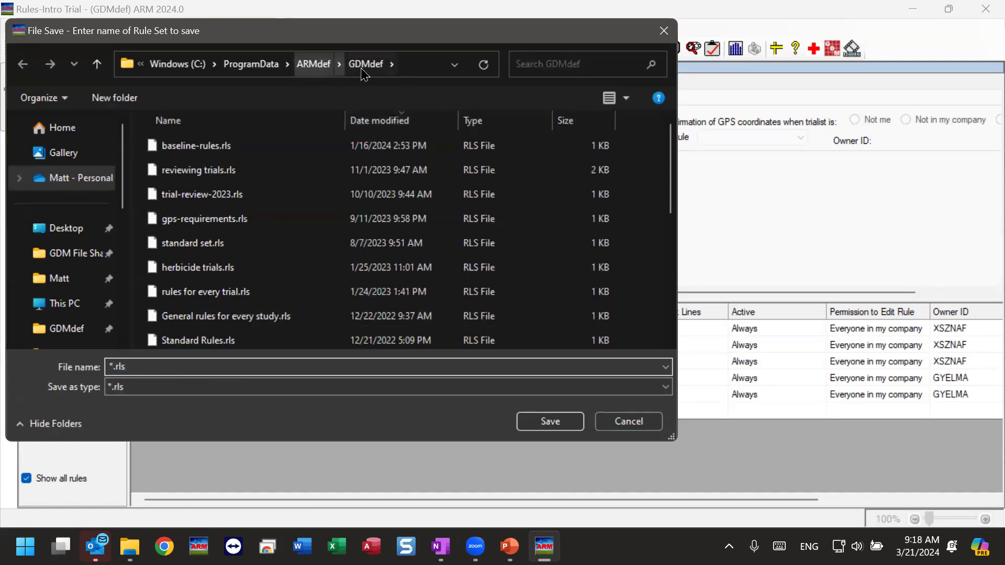
drag(137, 367, 79, 377)
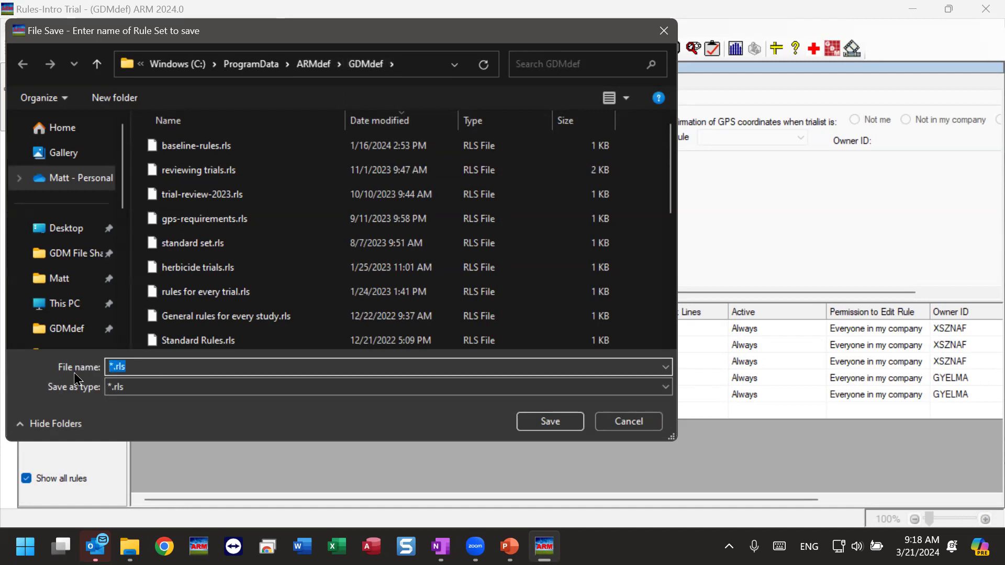
text(Pro)
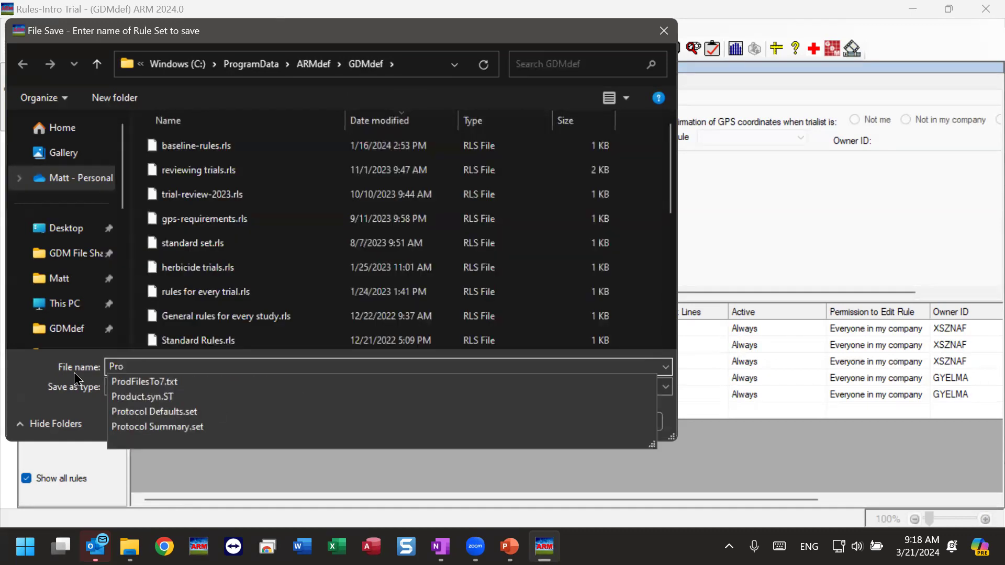
text(tocol-Adv)
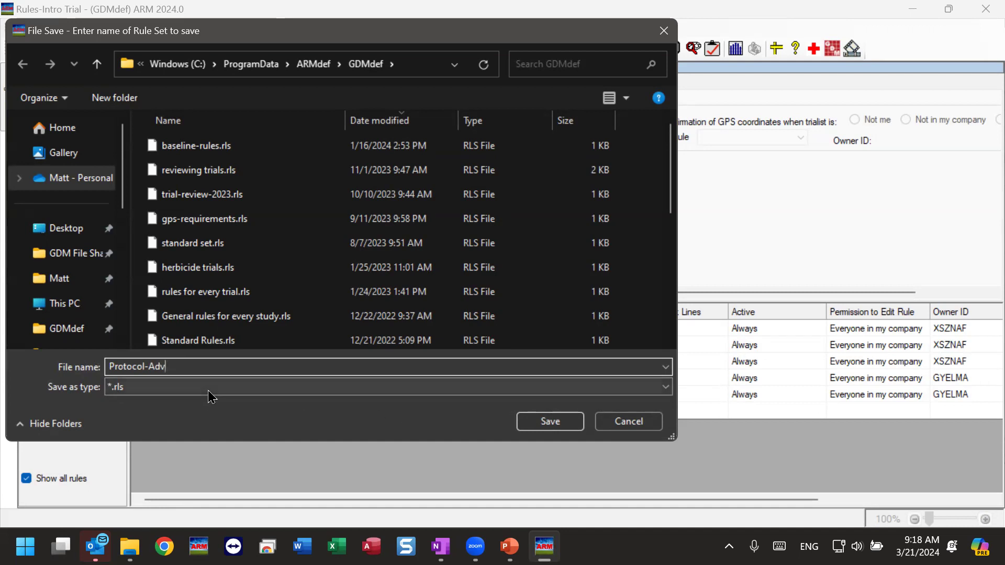
drag(186, 365, 53, 380)
text(Baseline )
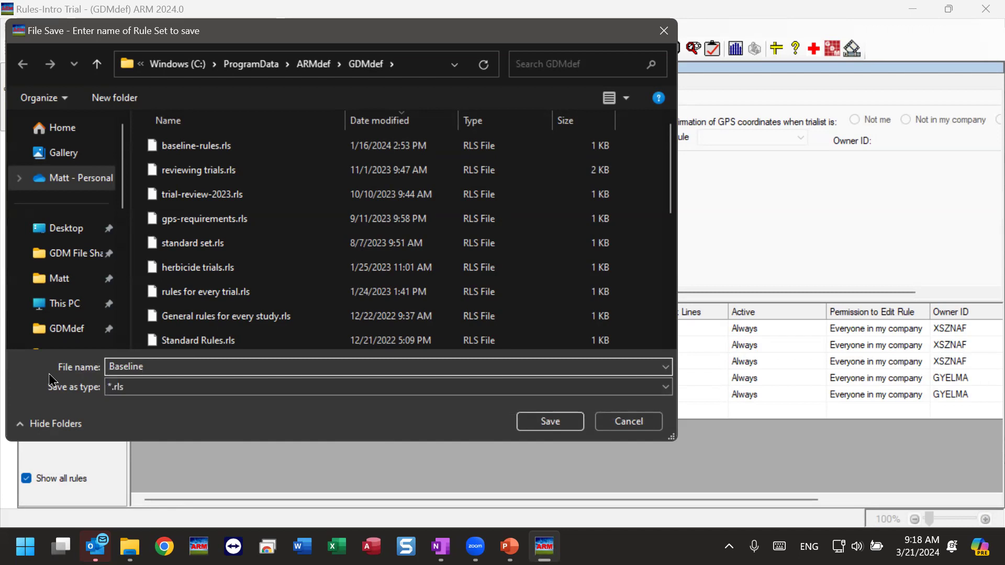
text(Rules for all studies)
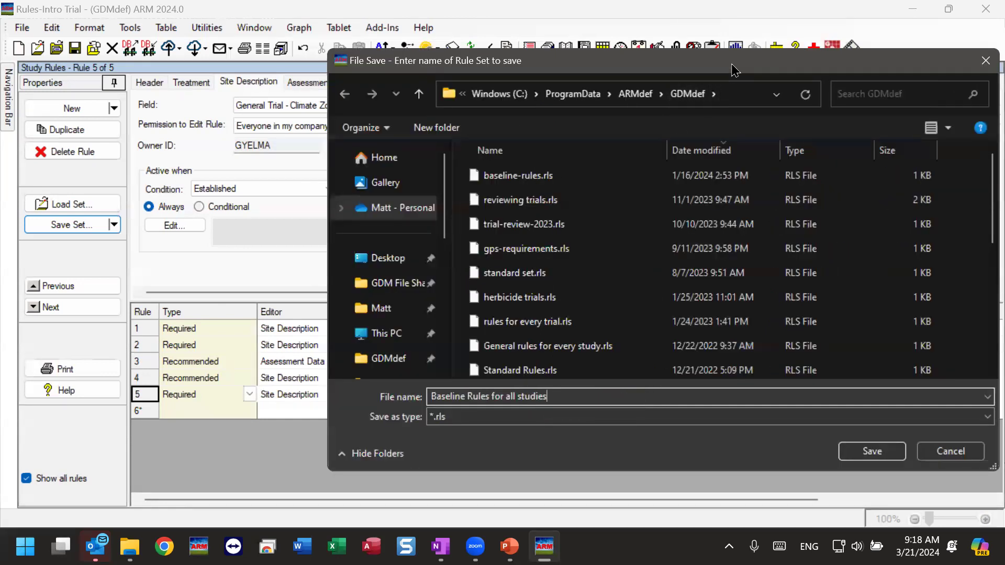
drag(735, 70, 528, 73)
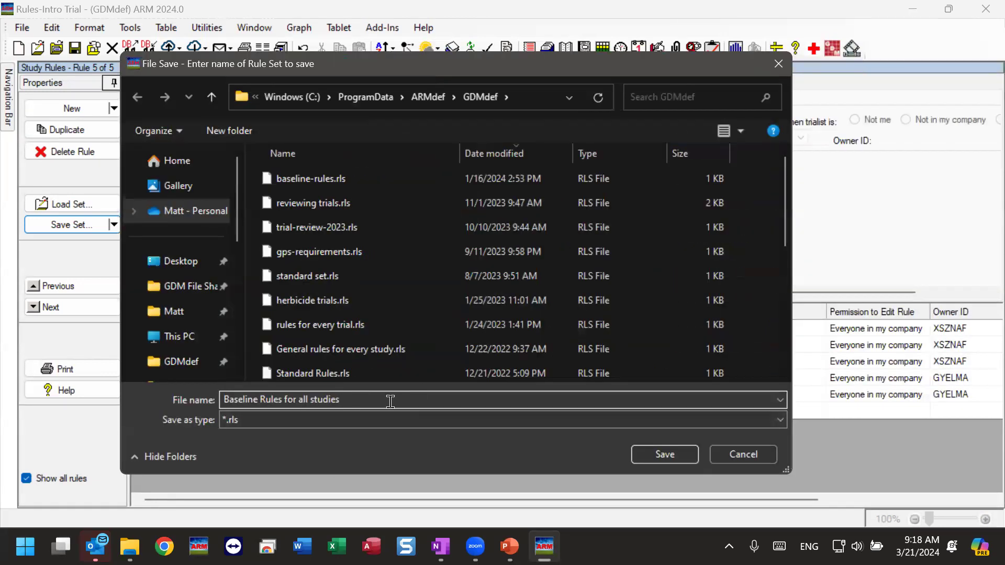
click(673, 455)
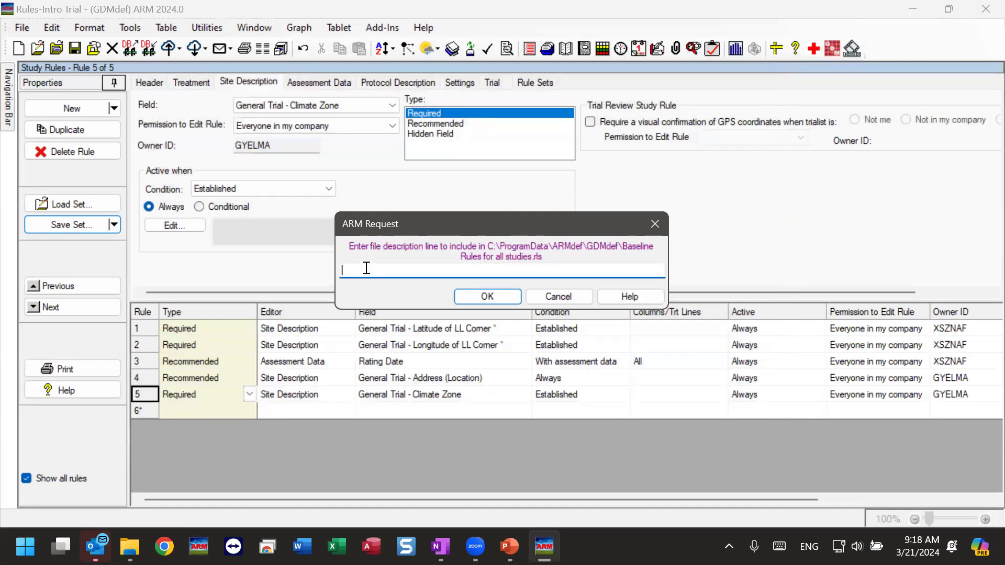
Enter the description 'use this for all studies that GDM sends out' and confirm it
text(use this for all studies that GDM)
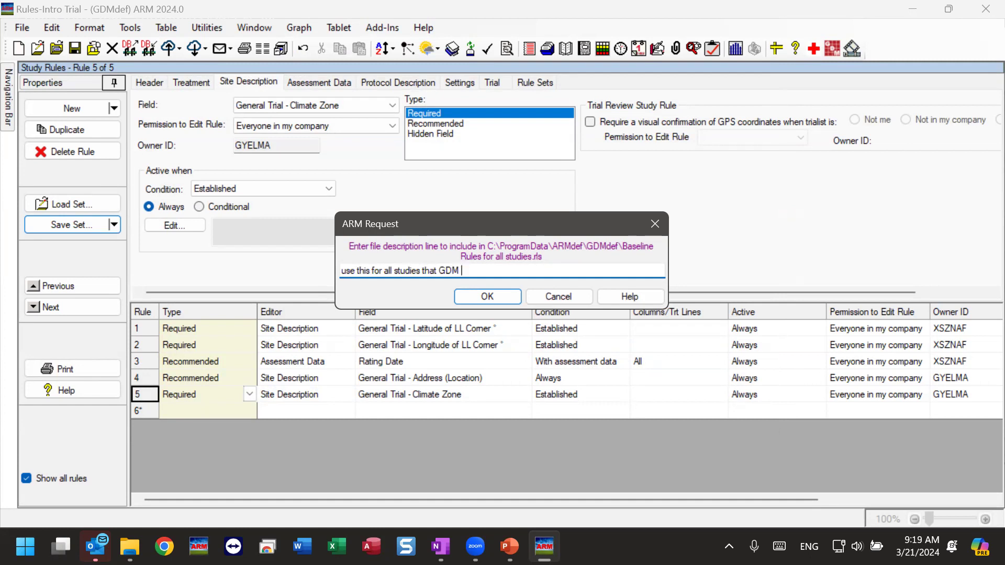
text( sends out)
drag(374, 271, 502, 261)
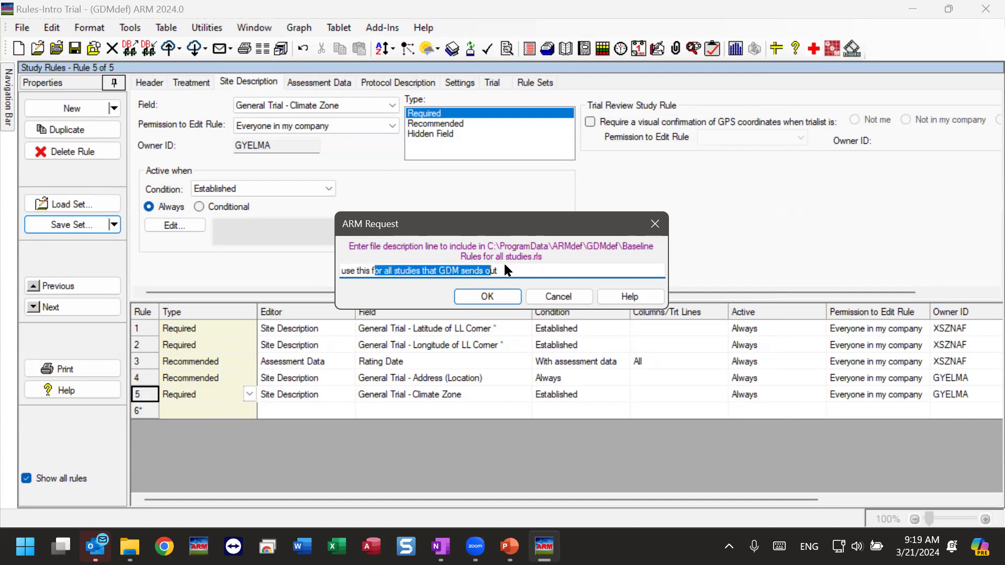
click(504, 270)
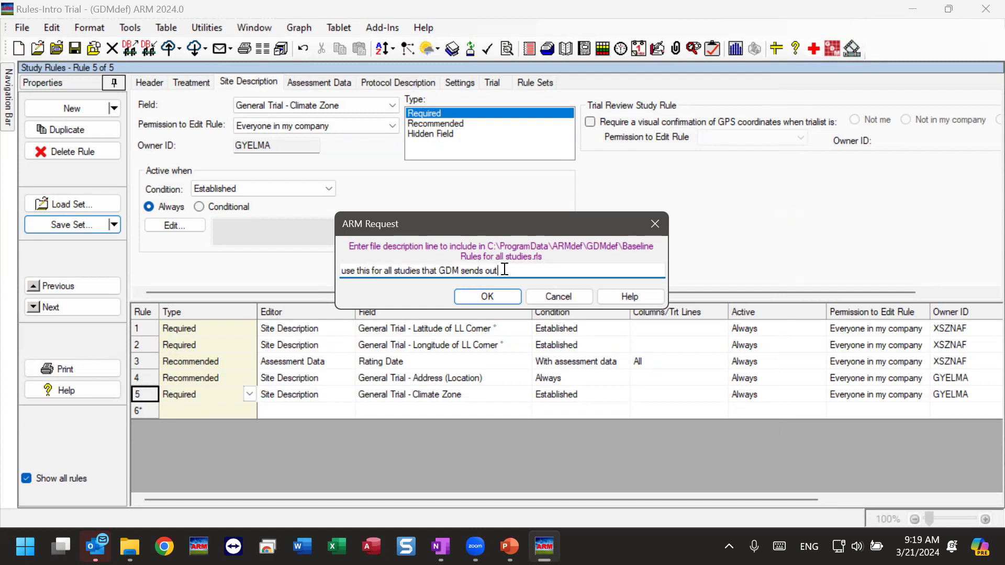
click(503, 295)
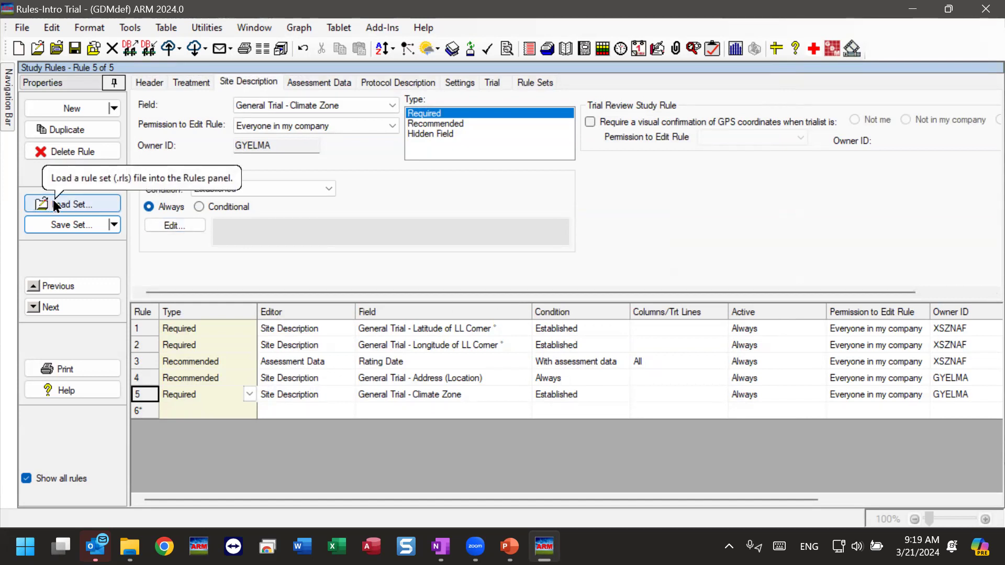
Create a new protocol with default settings, closing the current trial without saving
click(263, 464)
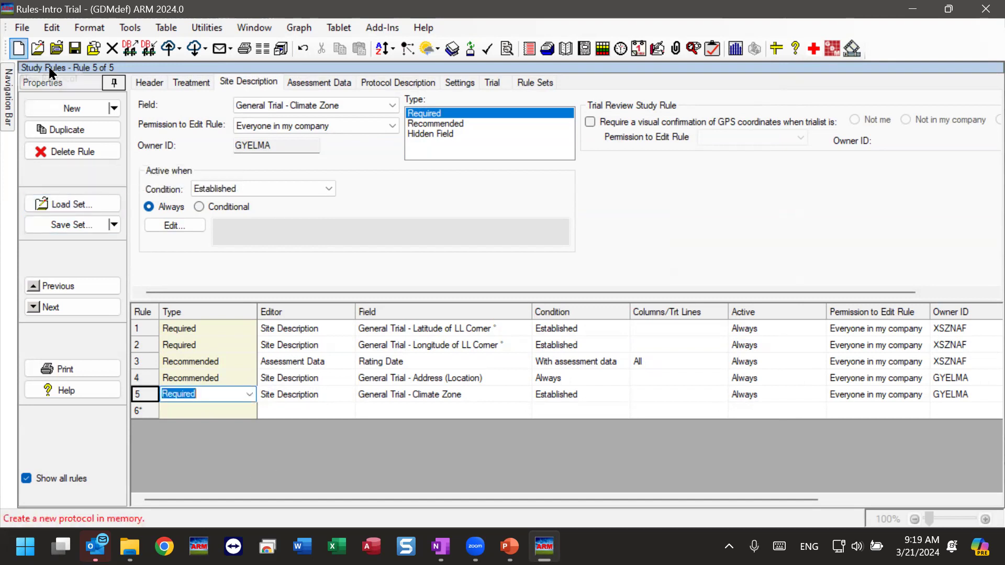
click(20, 50)
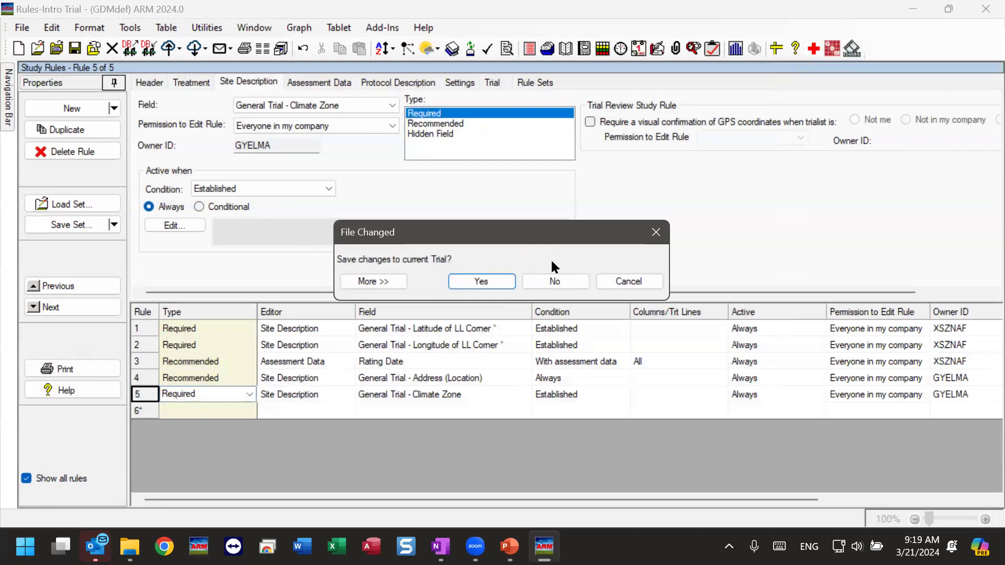
click(559, 286)
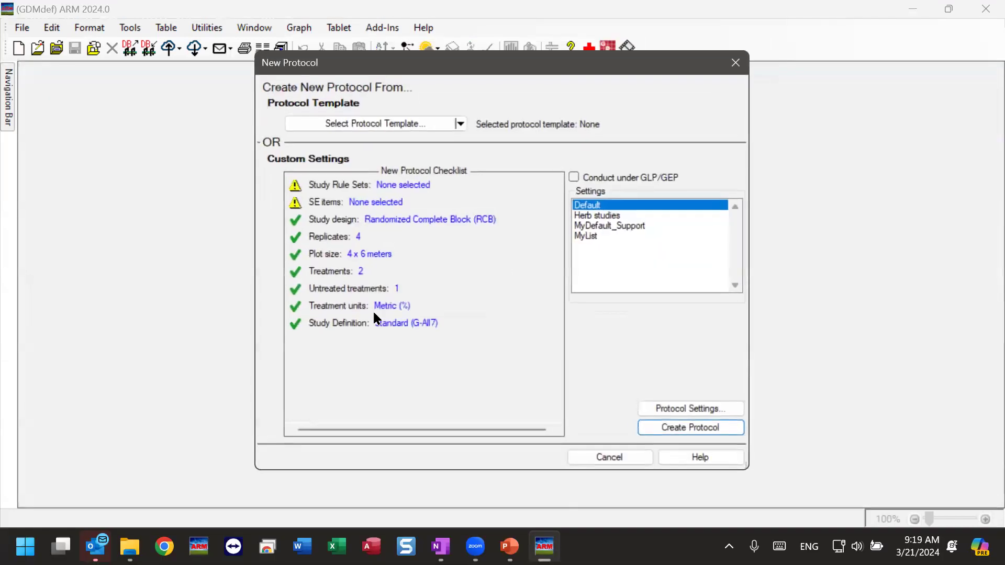
click(711, 427)
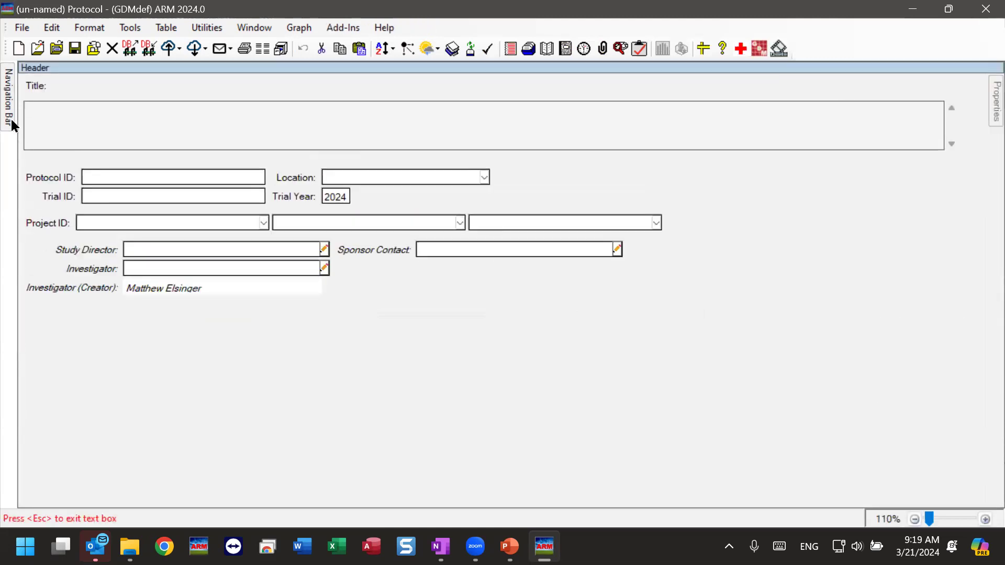
Open the Study Rules of the new protocol from the Navigation Bar
mouse_move(11, 121)
drag(172, 164, 165, 263)
click(81, 391)
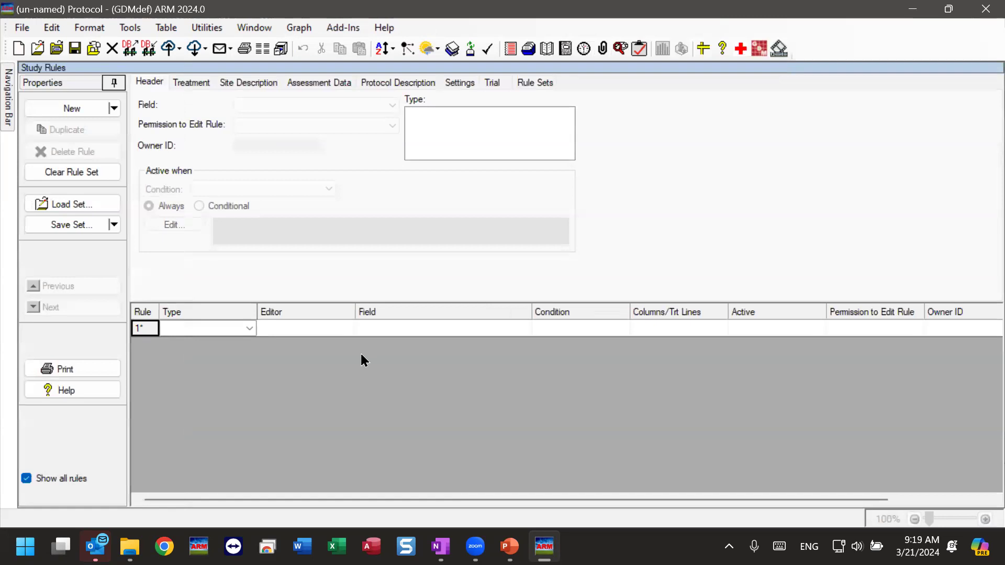
click(250, 329)
click(330, 381)
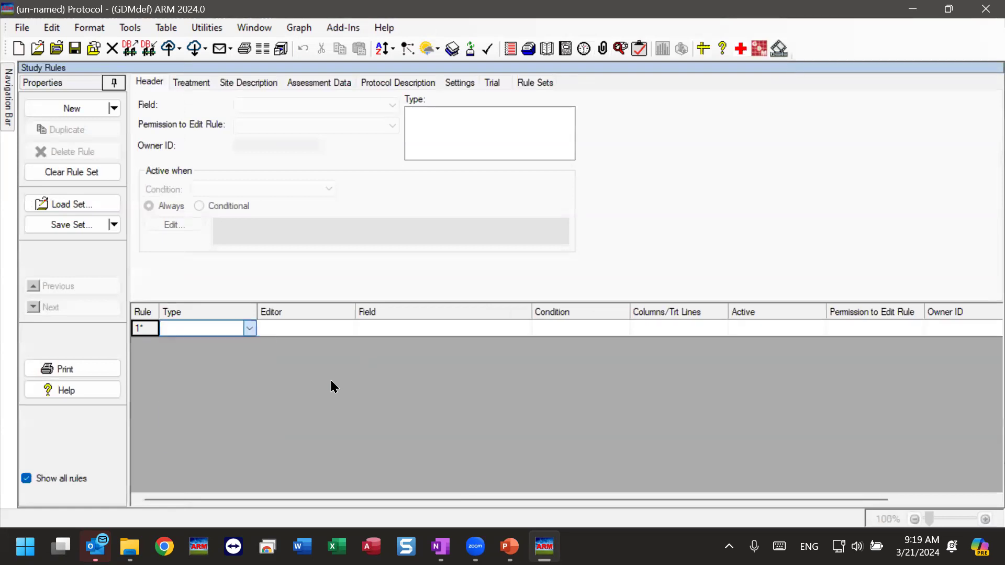
Load the 'Baseline Rules for all studies' rule set, then switch back to PowerPoint
click(87, 207)
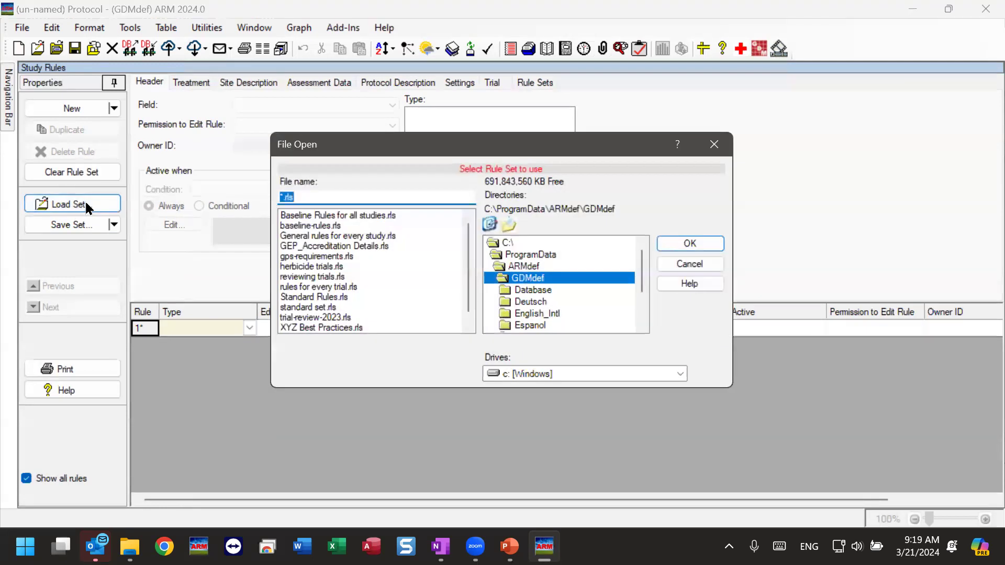
click(349, 216)
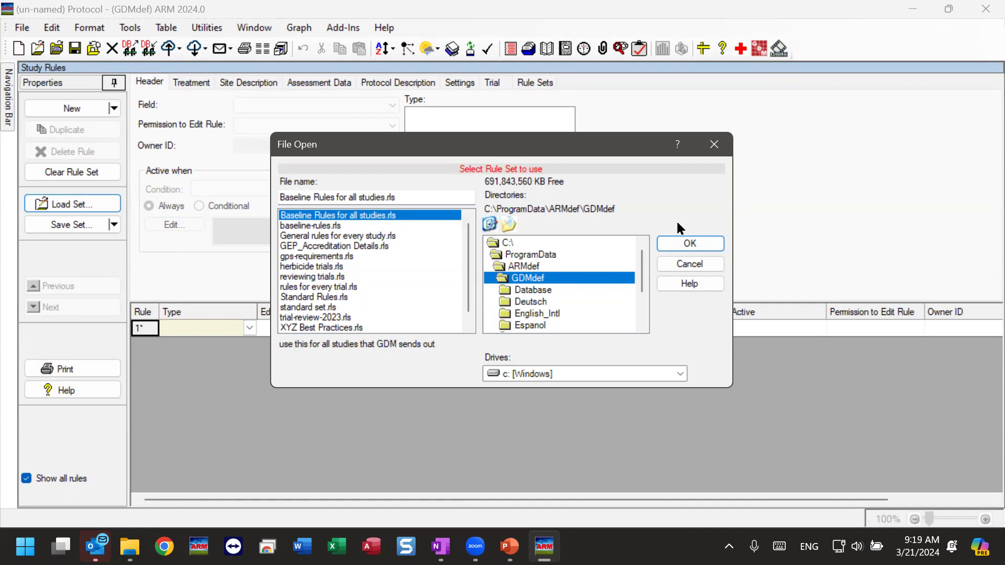
click(702, 244)
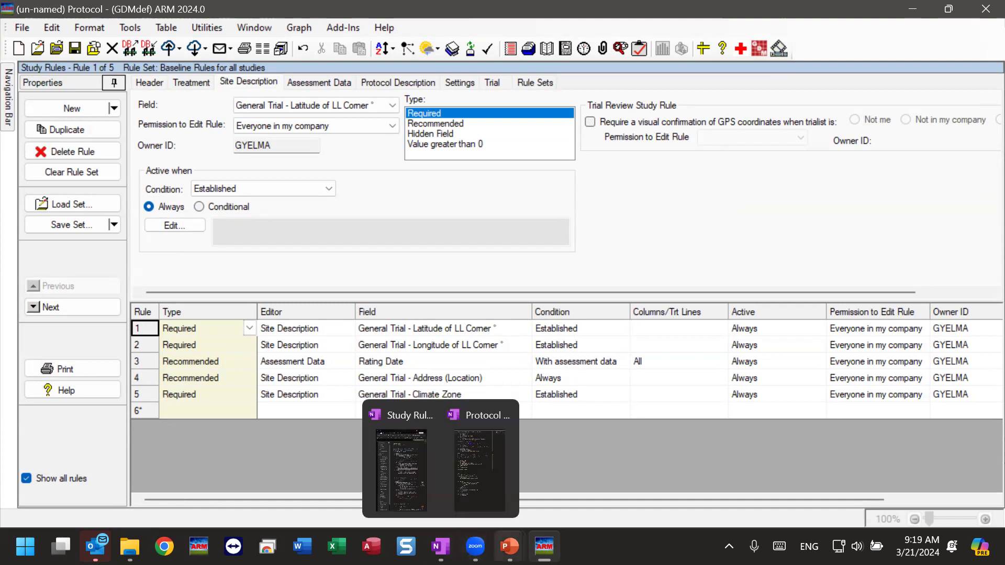
mouse_move(509, 547)
click(628, 468)
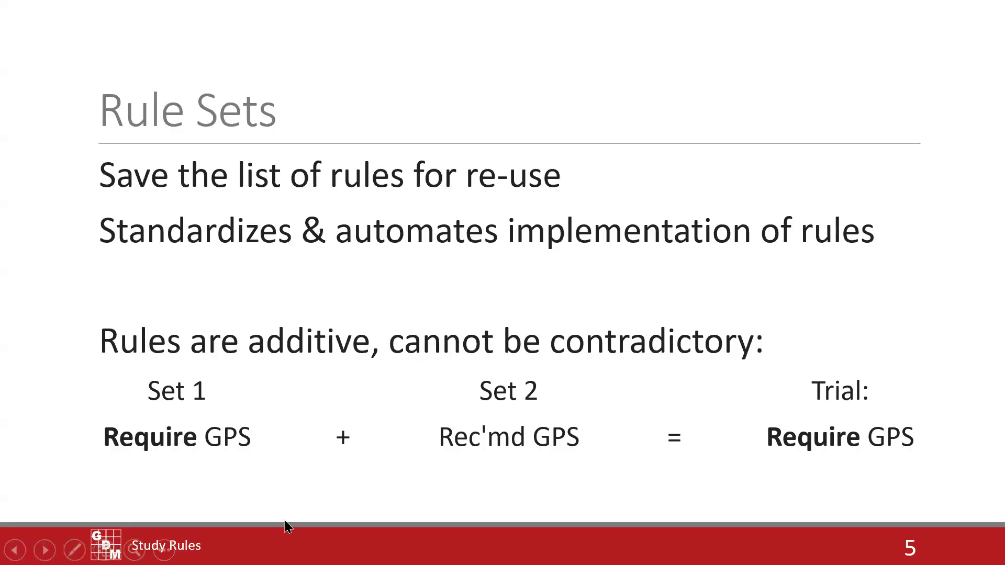
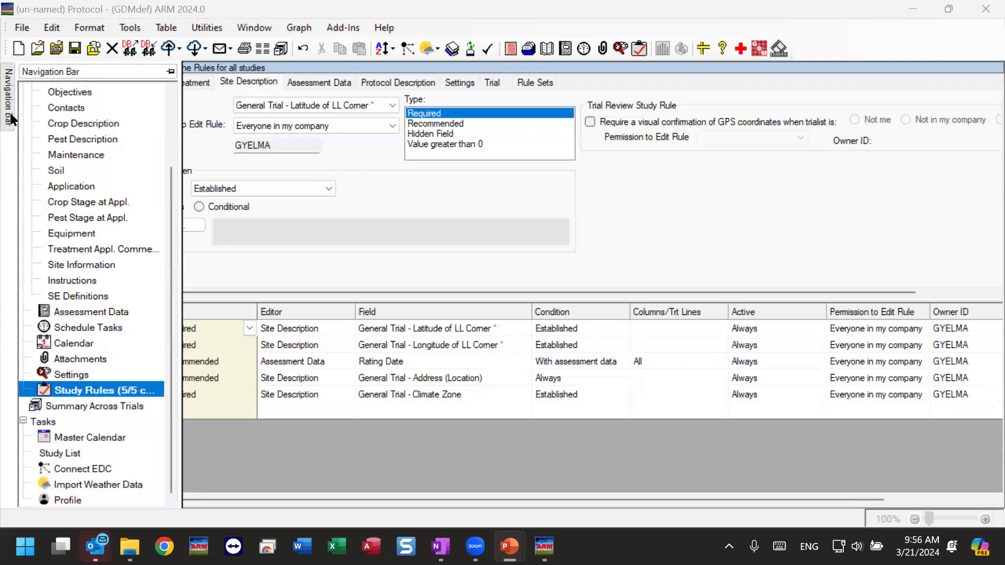
Review the protocol's five study rules, including required Latitude, Longitude and Climate Zone site fields
drag(168, 231, 168, 125)
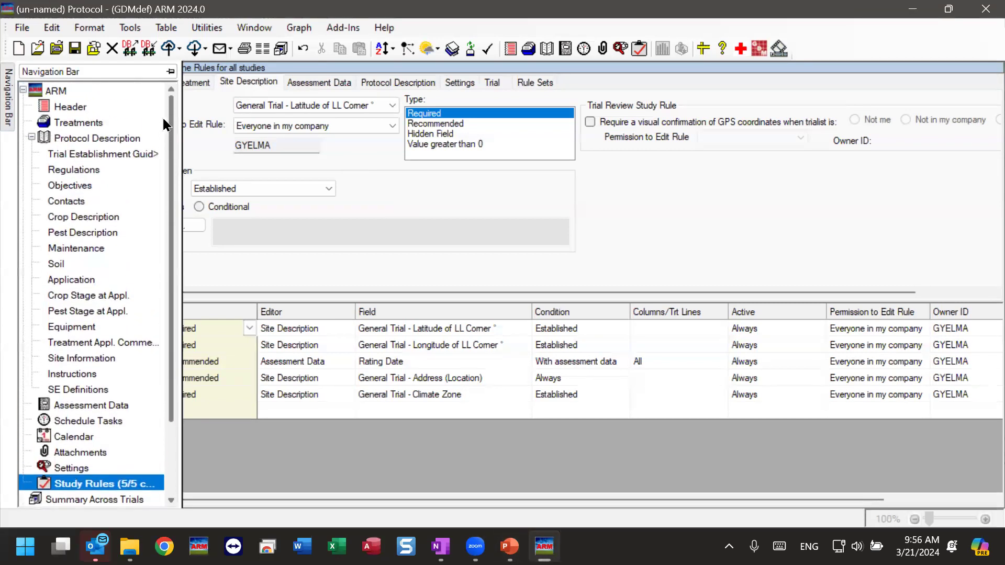
Name treatment 1 'Coded Name 1', replacing the mistakenly entered CONFIDENTIAL
click(75, 124)
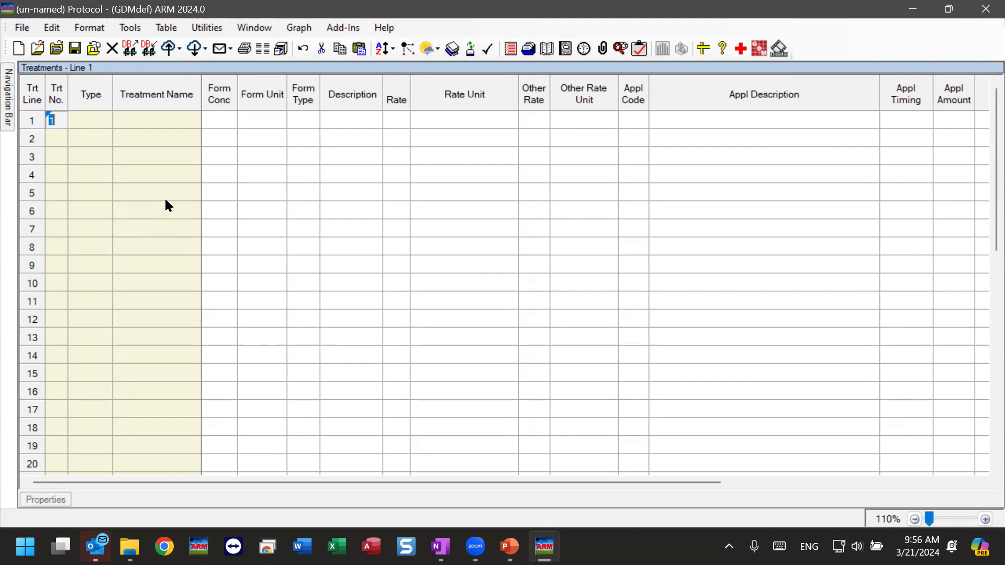
click(137, 120)
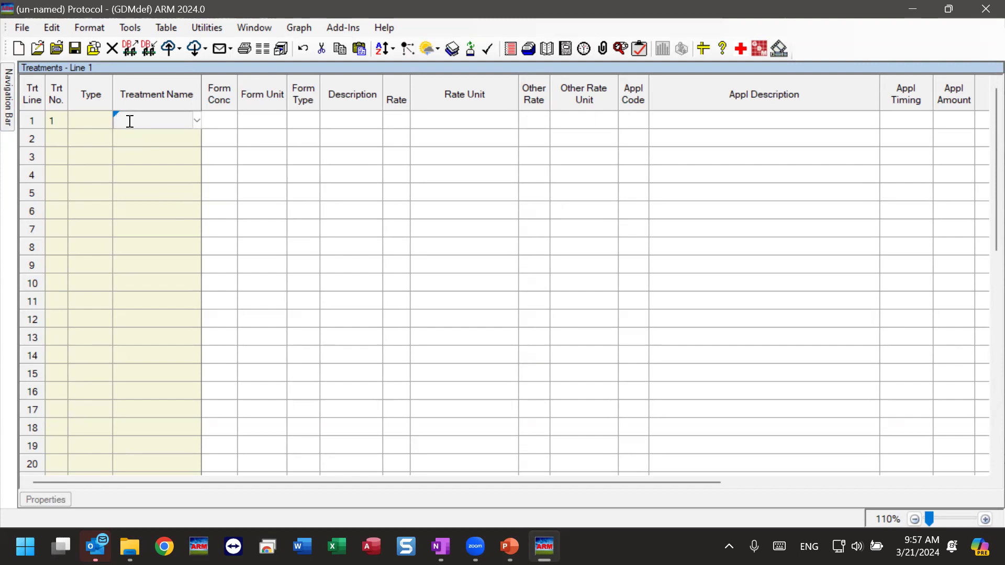
text(CONFIDENTIAL)
click(146, 138)
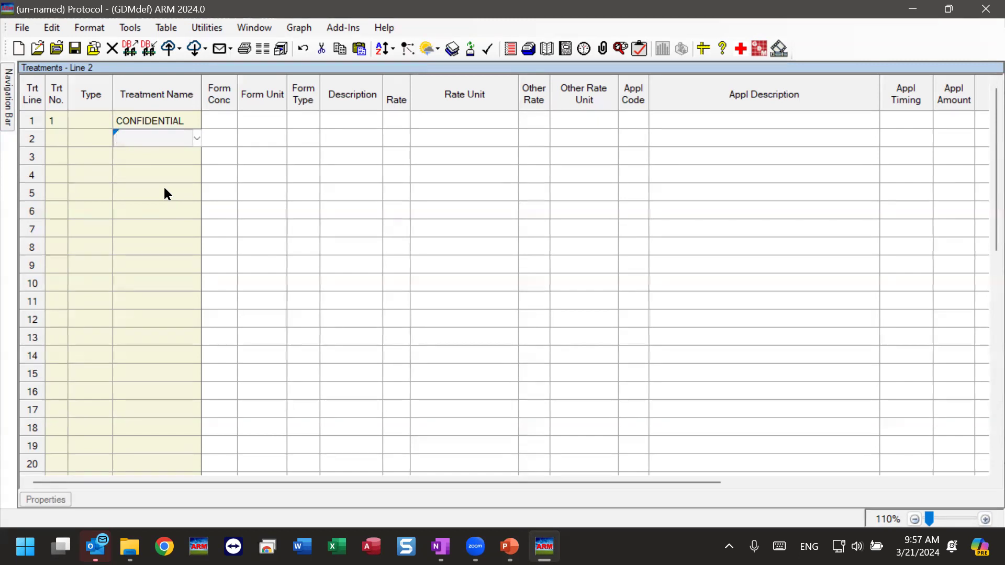
click(153, 121)
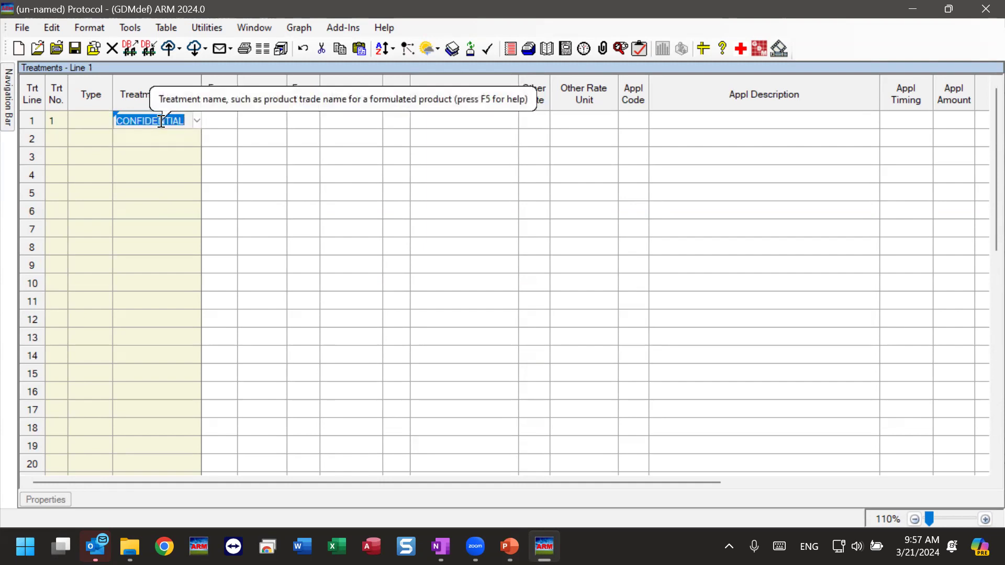
click(161, 121)
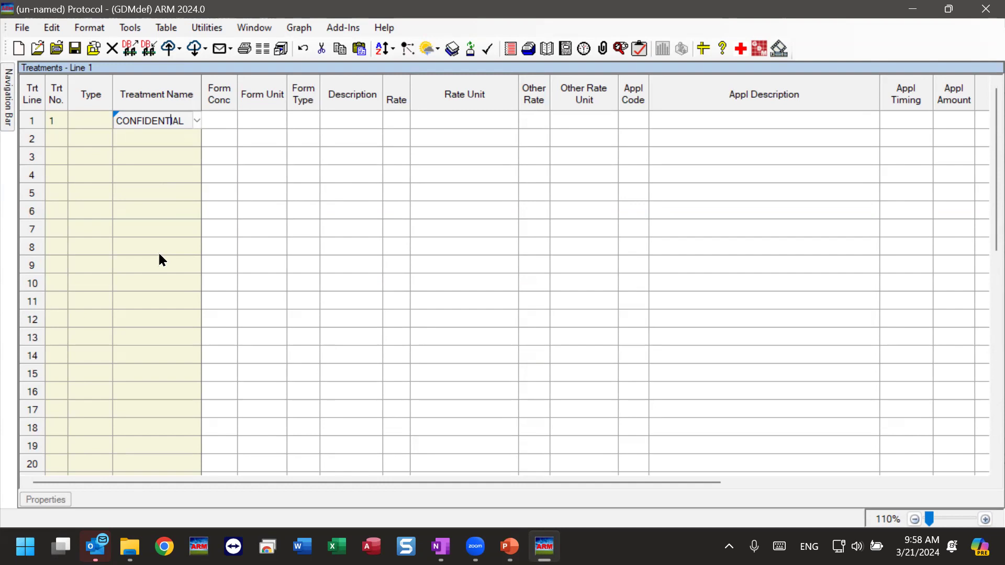
double_click(143, 117)
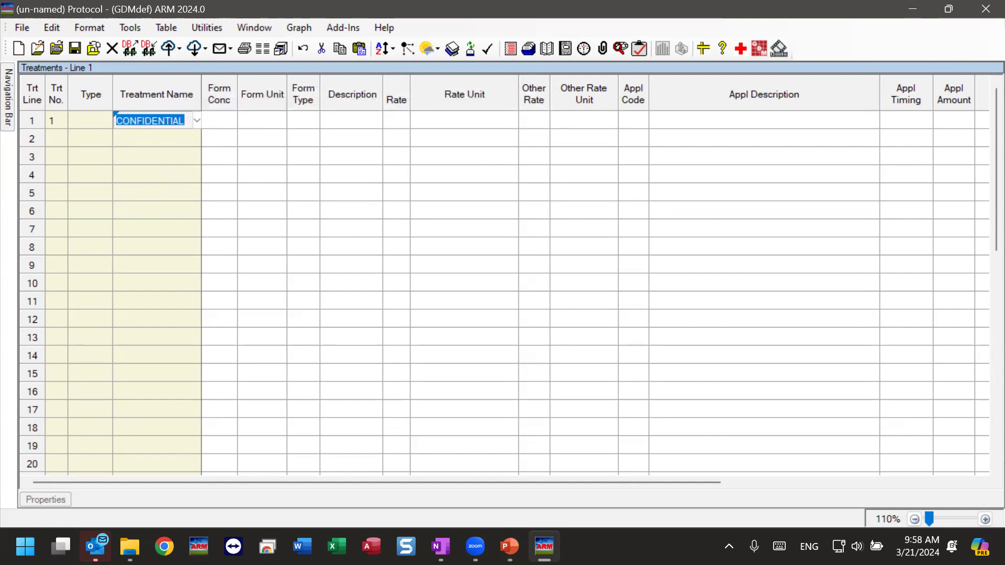
text(Coded Name 1)
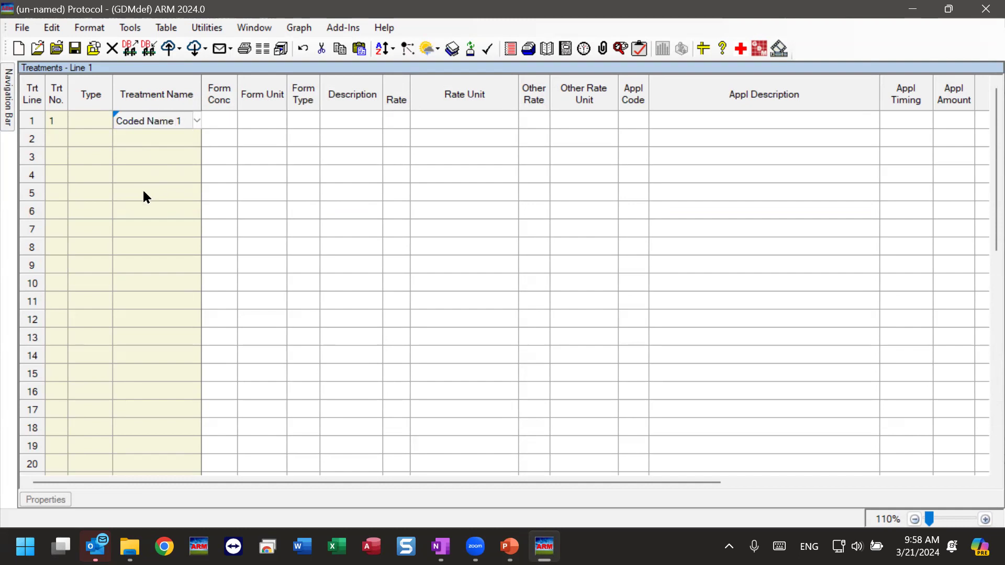
click(177, 138)
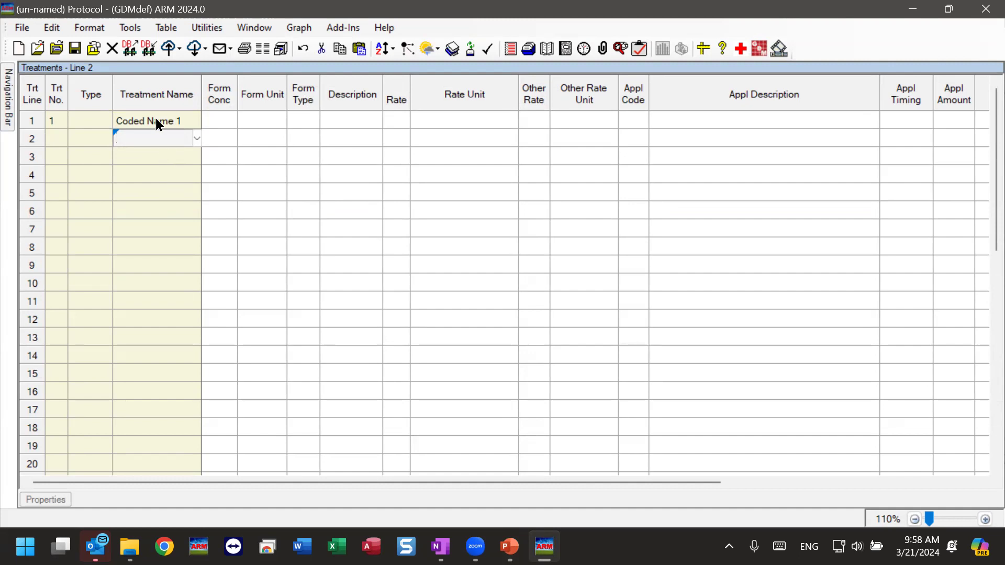
Widen the Description column and enter CONFIDENTIAL as treatment 1's description
click(348, 119)
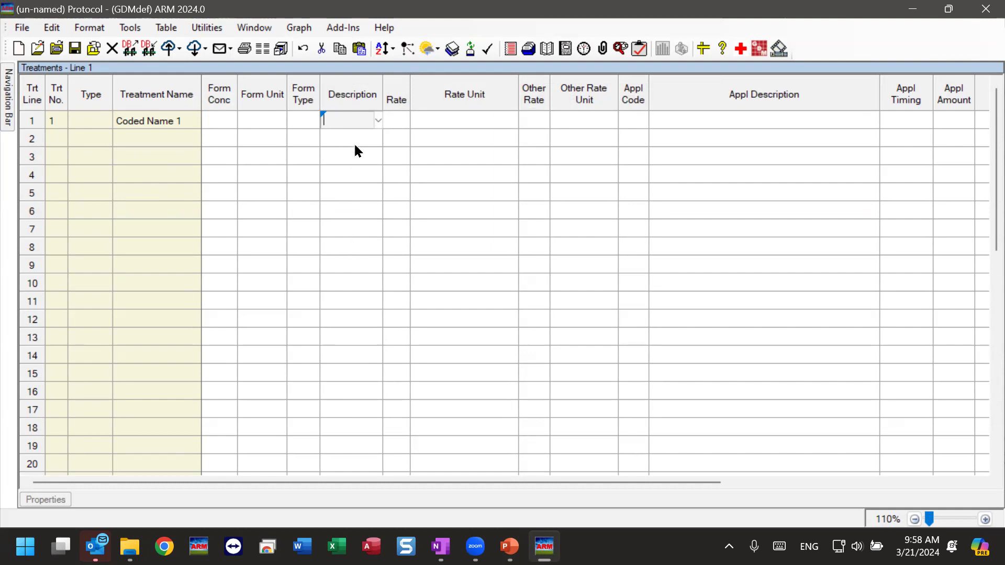
drag(383, 94, 480, 95)
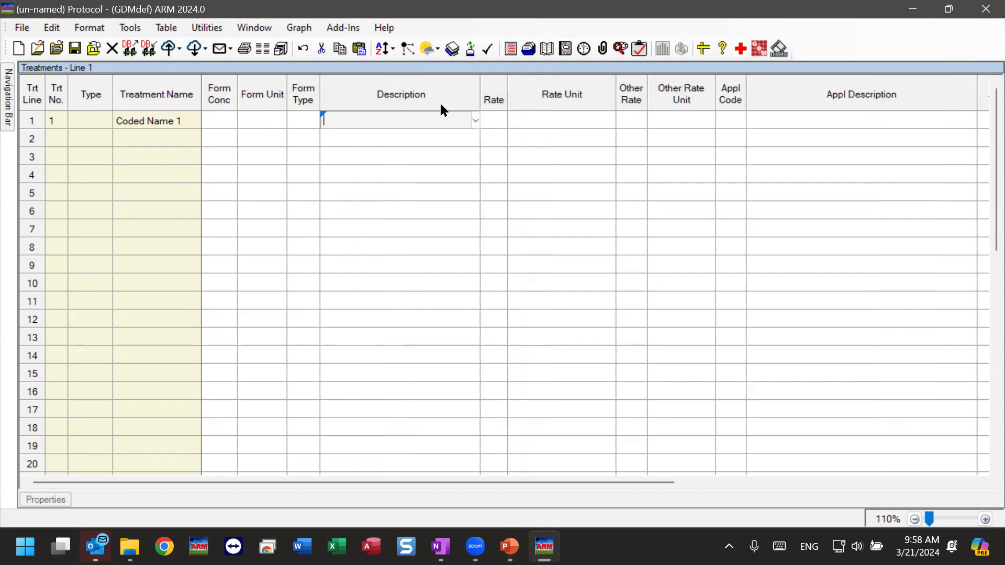
text(CO)
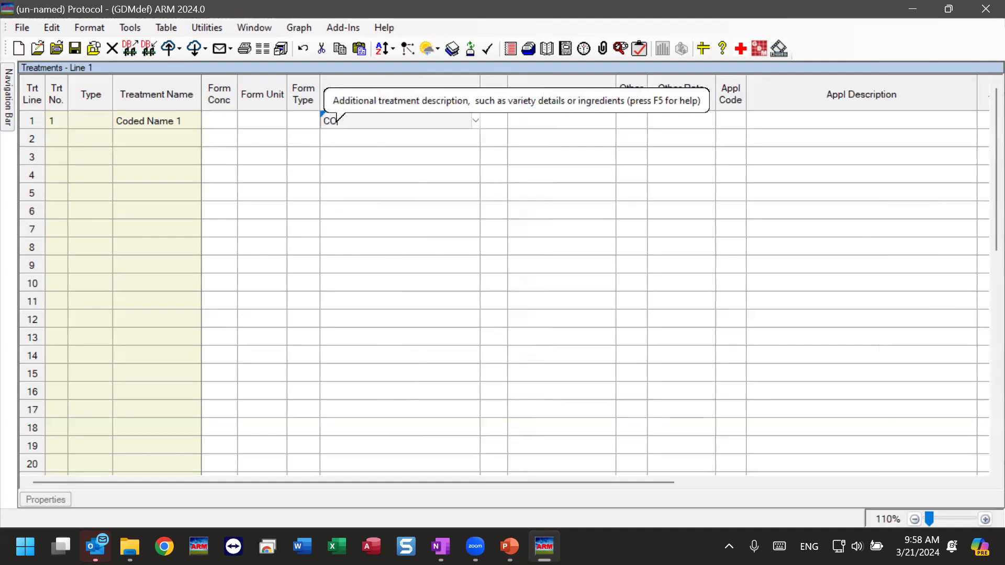
text(NFIDENTIAL)
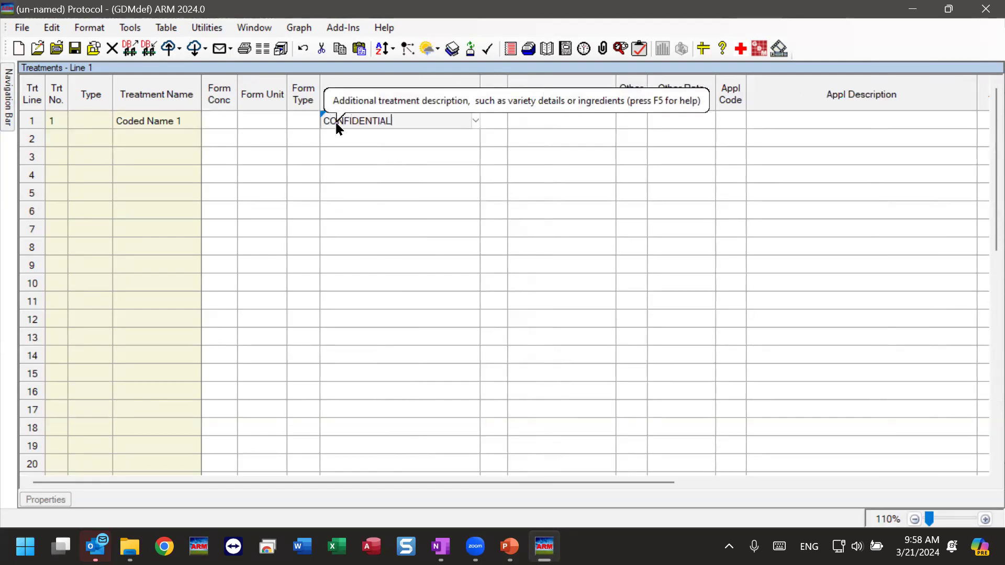
key(Tab)
click(429, 121)
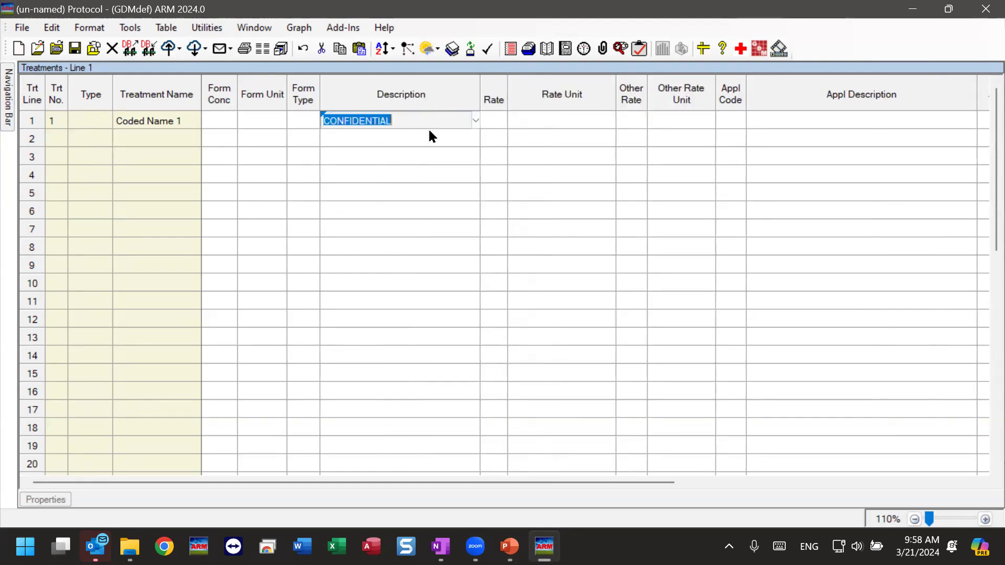
Apply the Hidden Field rule 'If not in my company' to treatment 1's Description cell
right_click(408, 119)
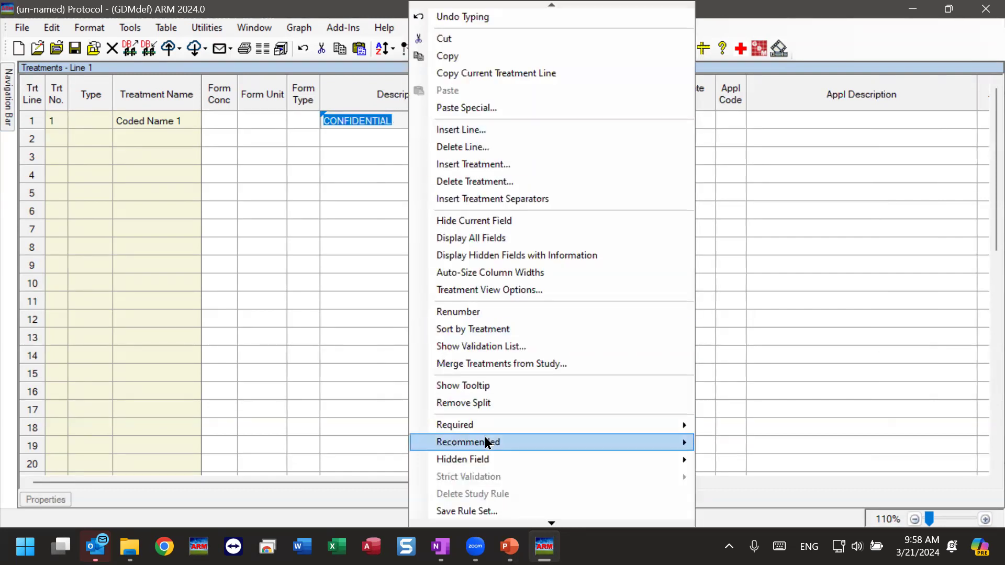
mouse_move(474, 465)
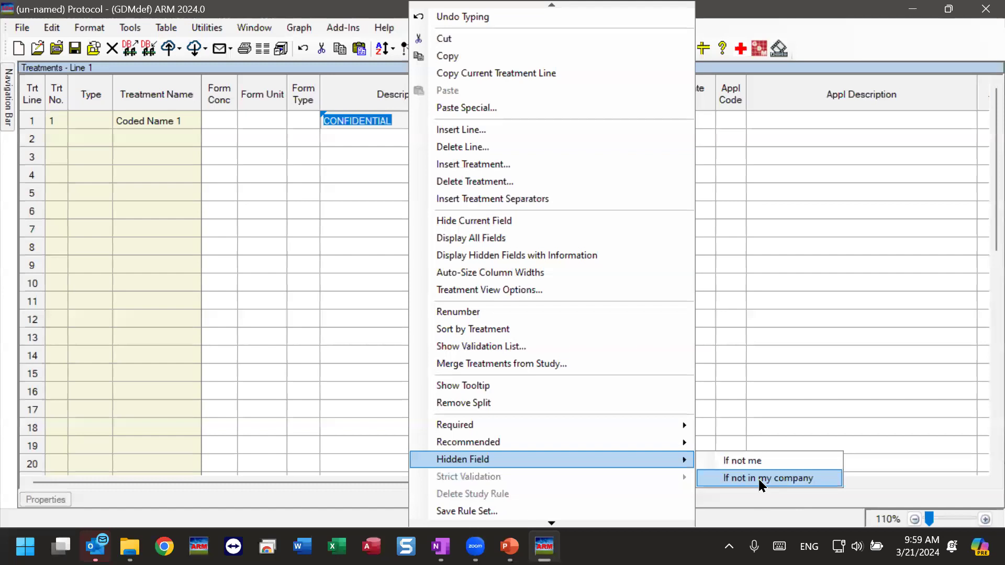
click(761, 478)
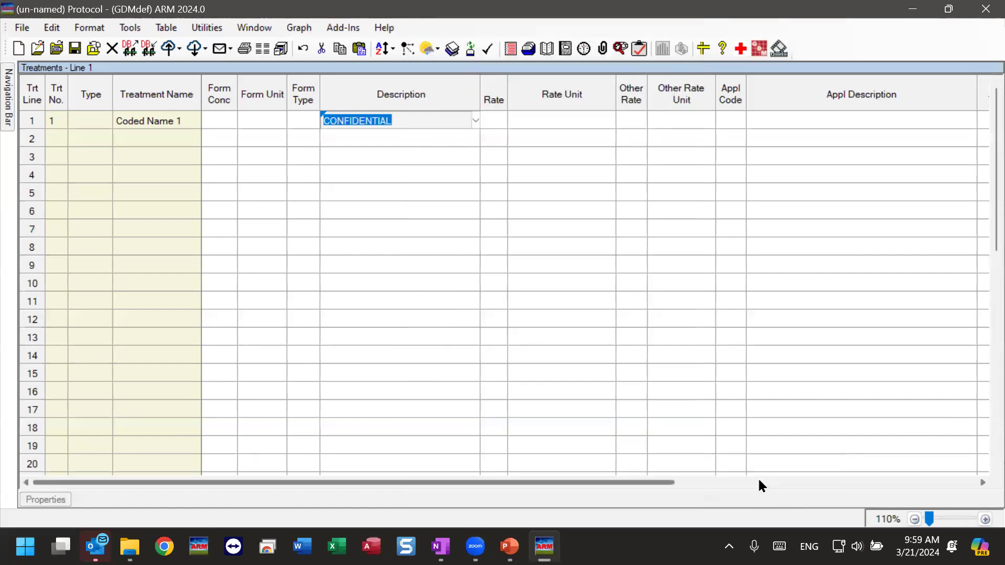
Confirm Study Rules now lists six rules, the sixth hiding Treatments Description if not in my company
click(358, 174)
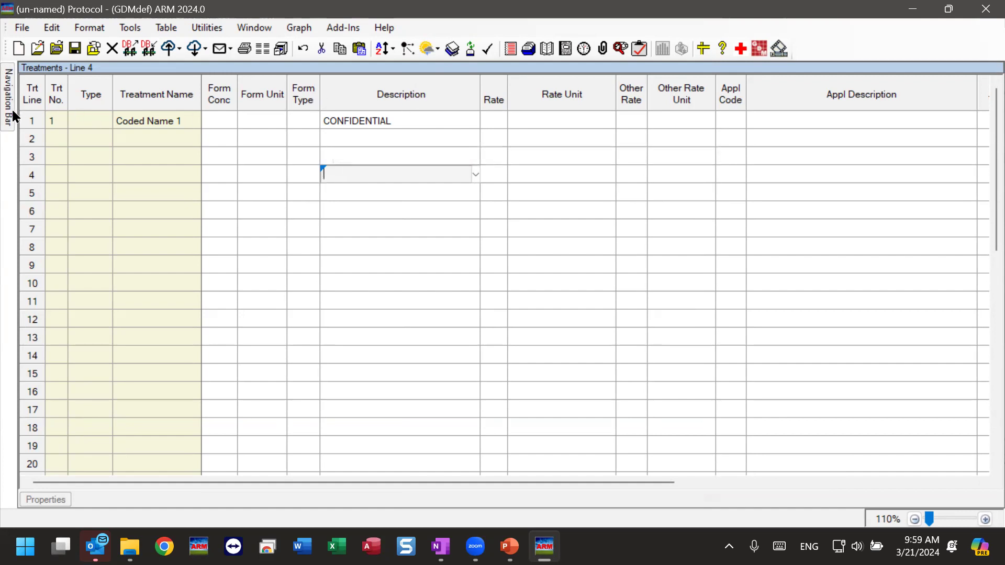
mouse_move(12, 114)
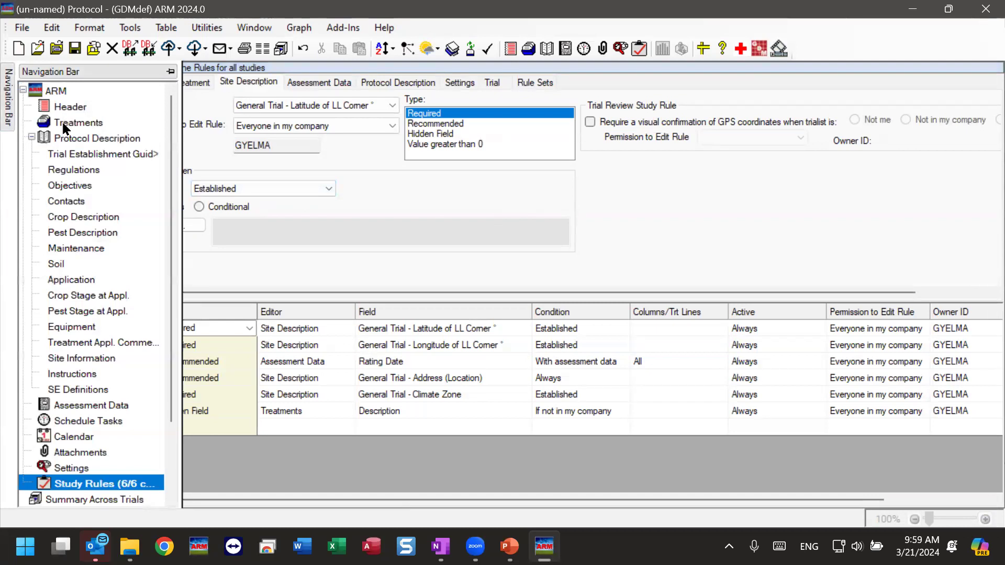
click(66, 121)
Add treatment 2 named 'Coded Name 2' with Trt No. 2 and description C2
click(152, 136)
text(Coded Herbic)
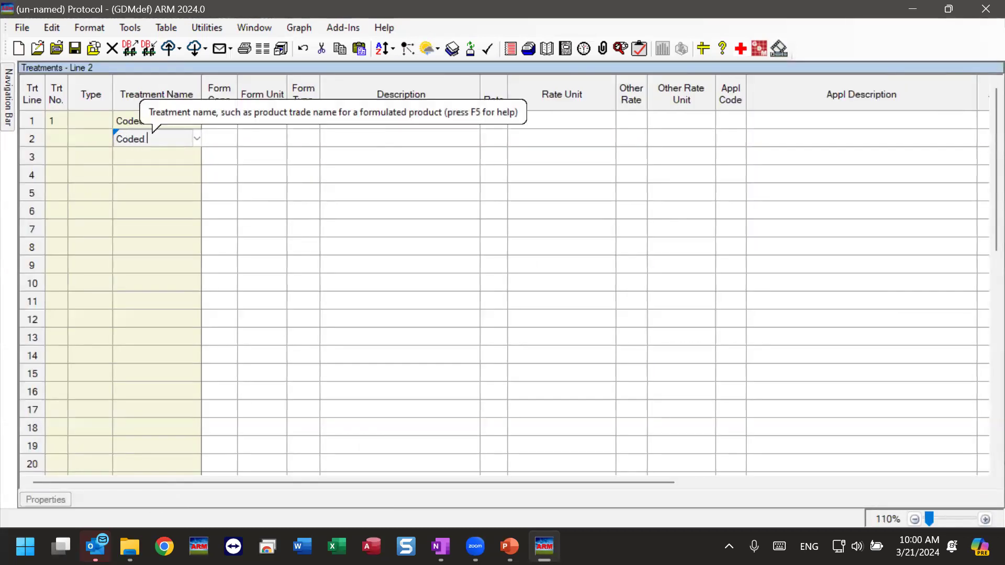
key(BackSpace)
key(BackSpace)
key(BackSpace)
key(BackSpace)
key(BackSpace)
key(BackSpace)
text(a)
key(BackSpace)
text(Name 2)
click(49, 136)
text(2)
click(383, 137)
text(C2)
key(Tab)
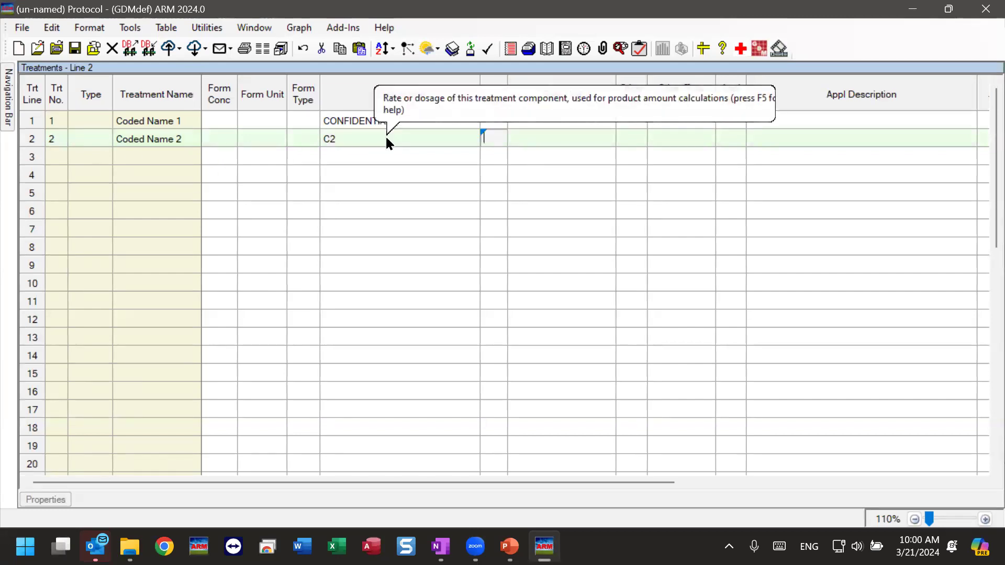
click(275, 141)
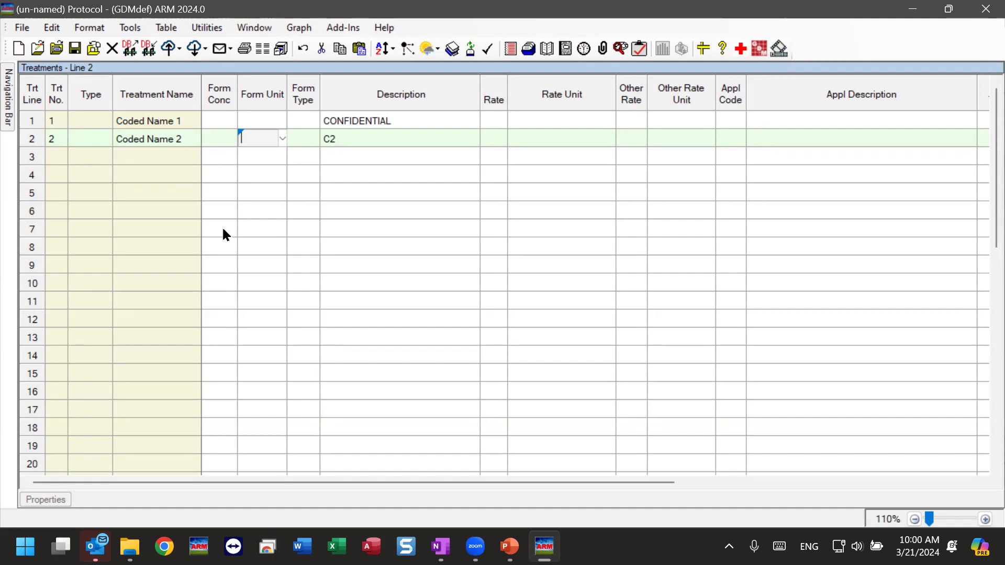
Save the protocol as 'hidden'
click(75, 48)
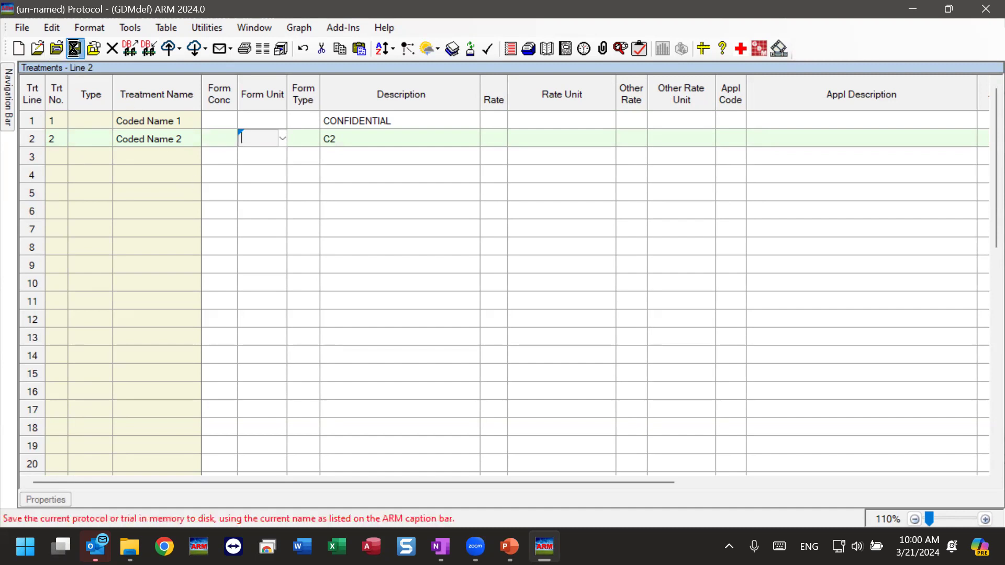
text(hidden)
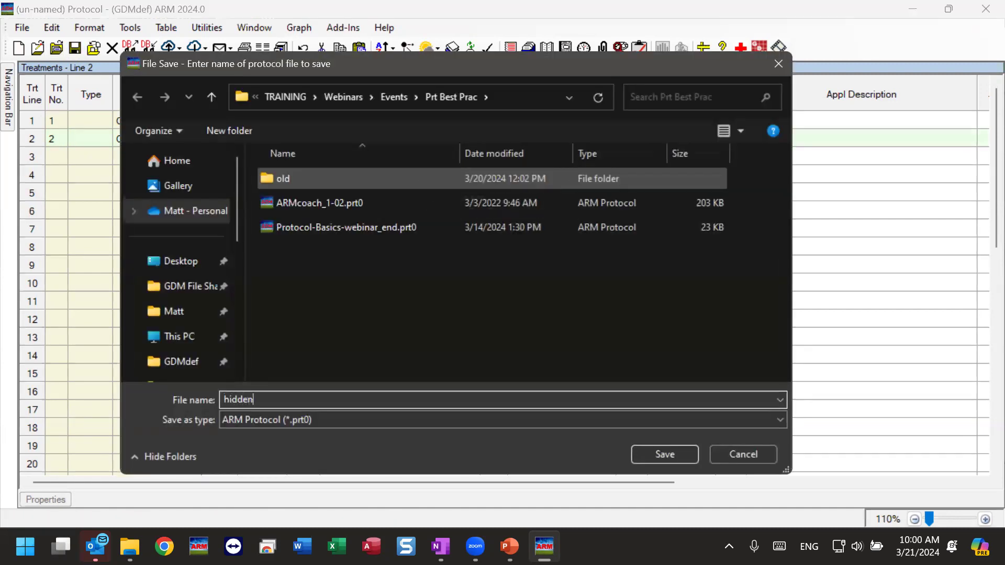
click(664, 454)
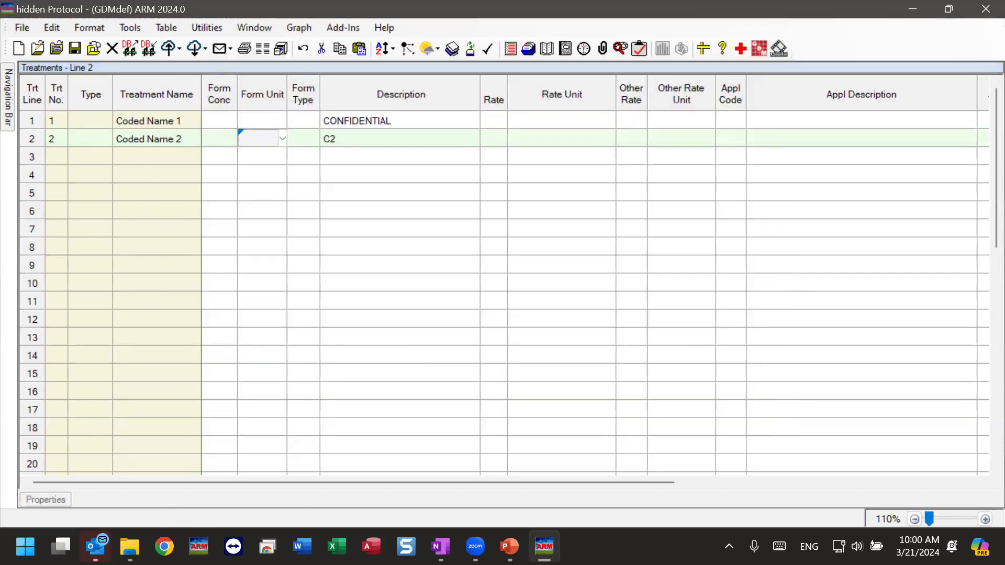
Check the About ARM version details, then close the hidden protocol and exit ARM
key(super+e)
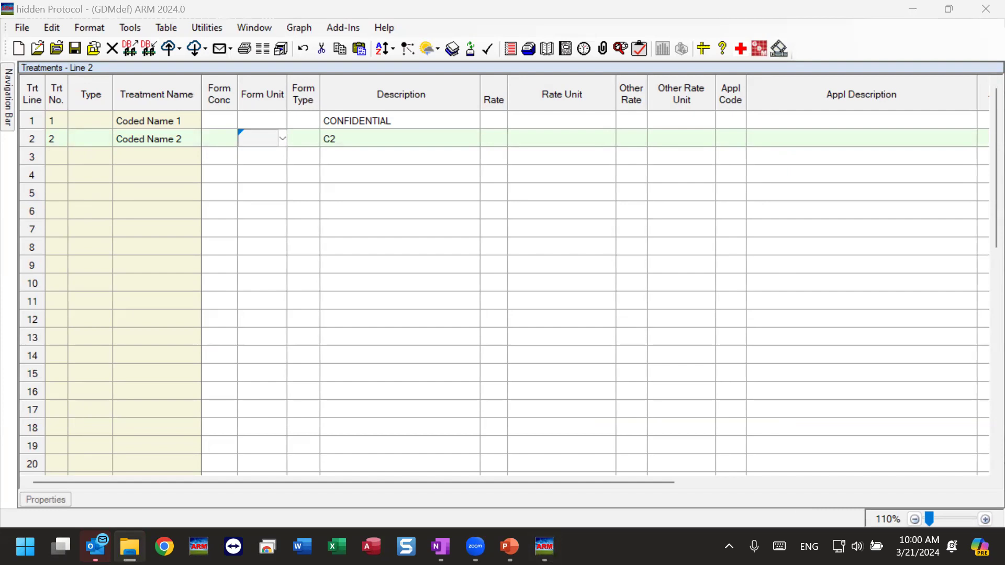
click(477, 283)
click(384, 27)
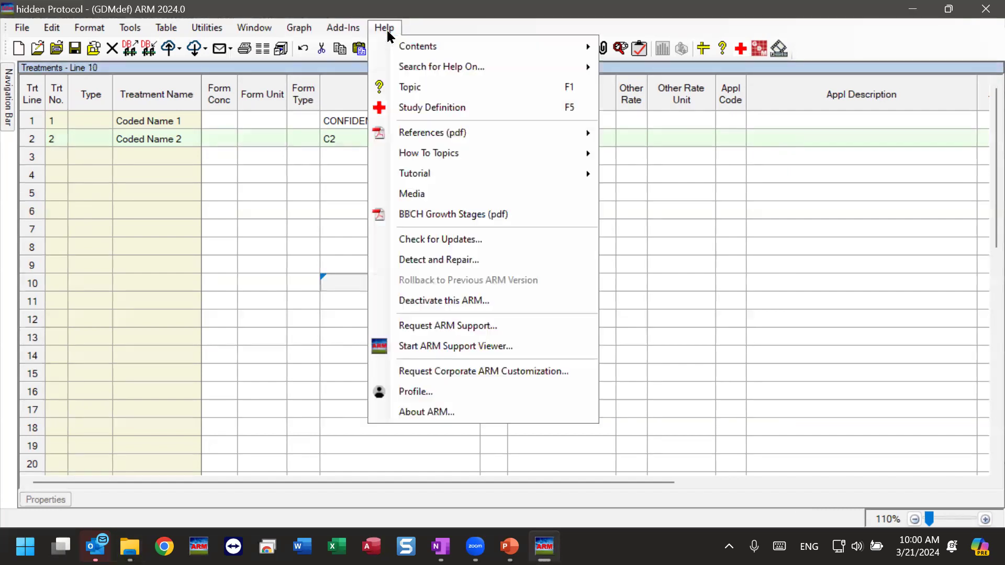
click(460, 412)
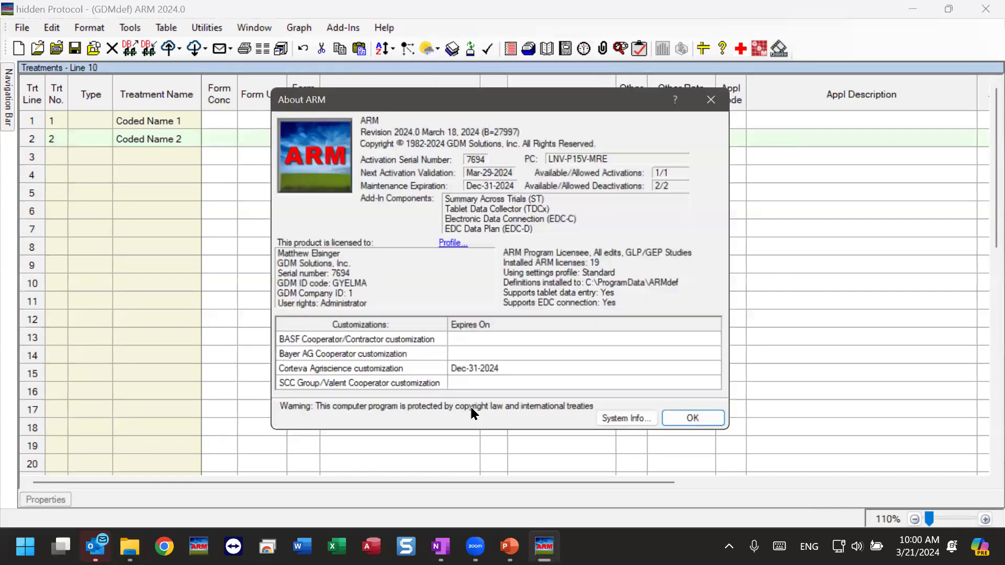
click(718, 96)
click(985, 9)
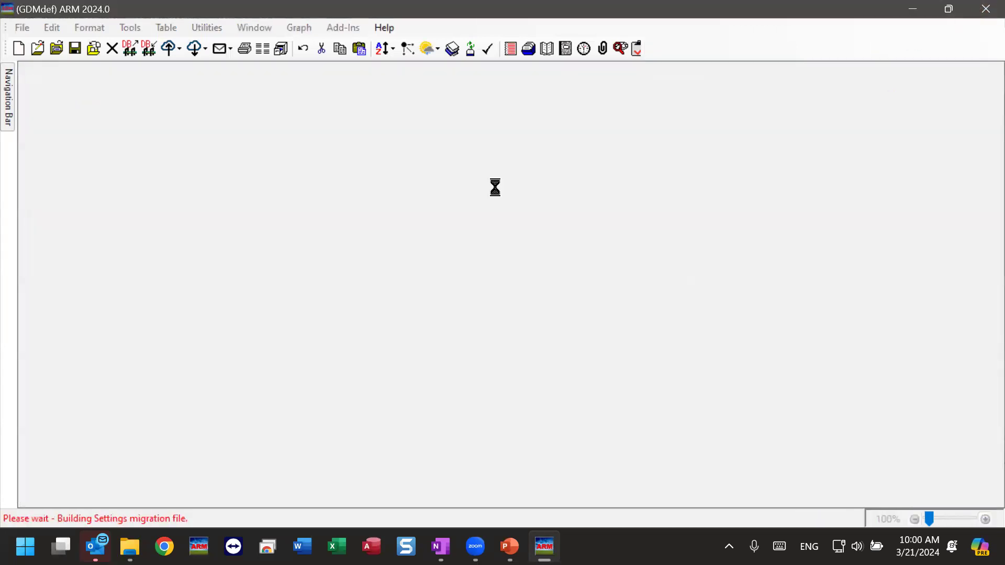
Dismiss the closing error and log back in with a different user's login name and password
click(626, 297)
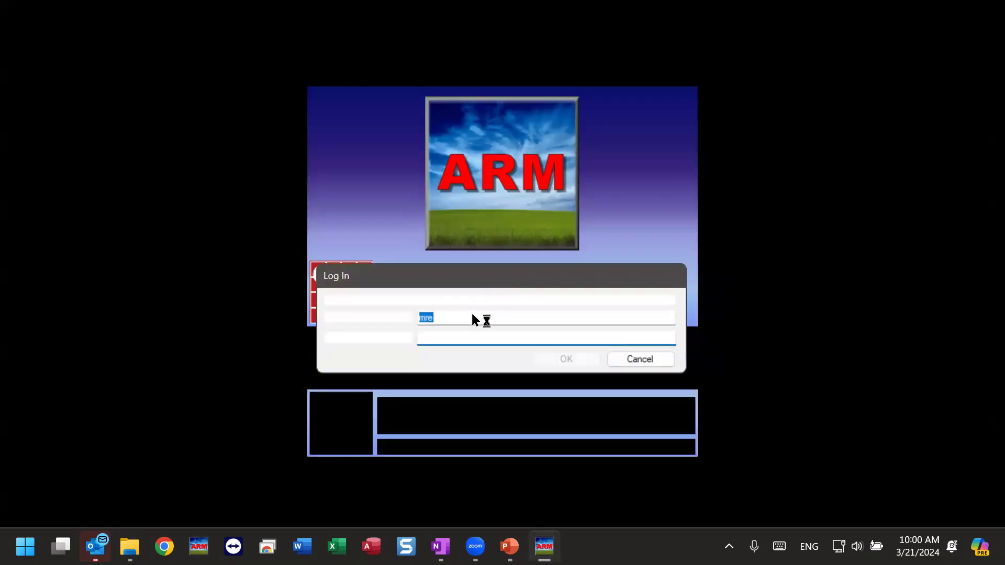
text(**)
key(BackSpace)
key(BackSpace)
key(shift+Tab)
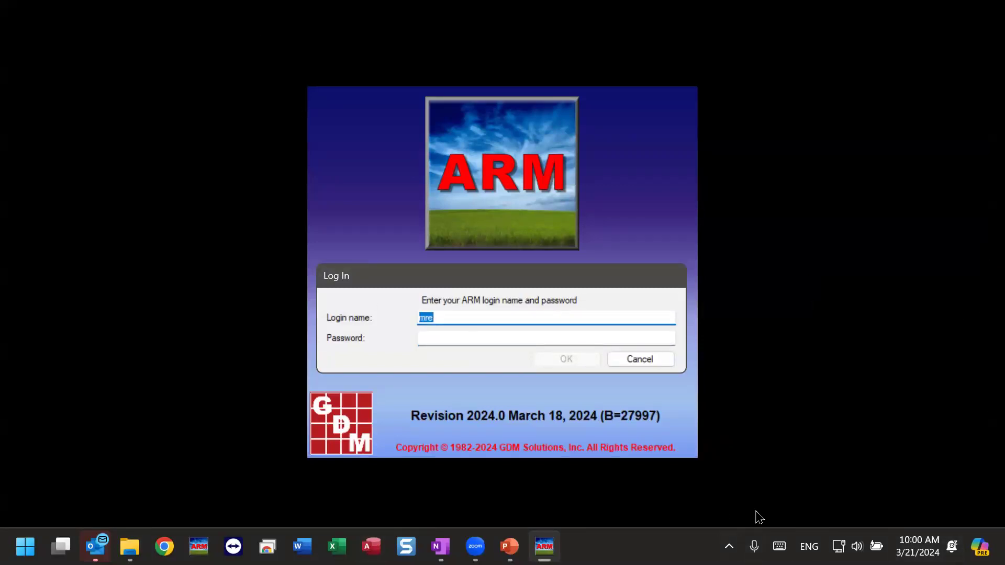
key(BackSpace)
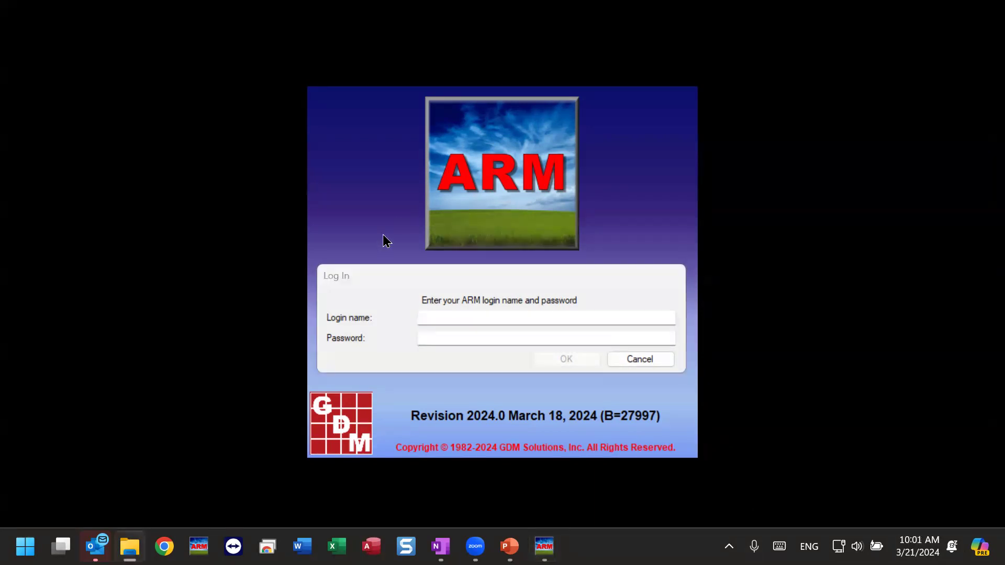
click(458, 316)
text(First M Name)
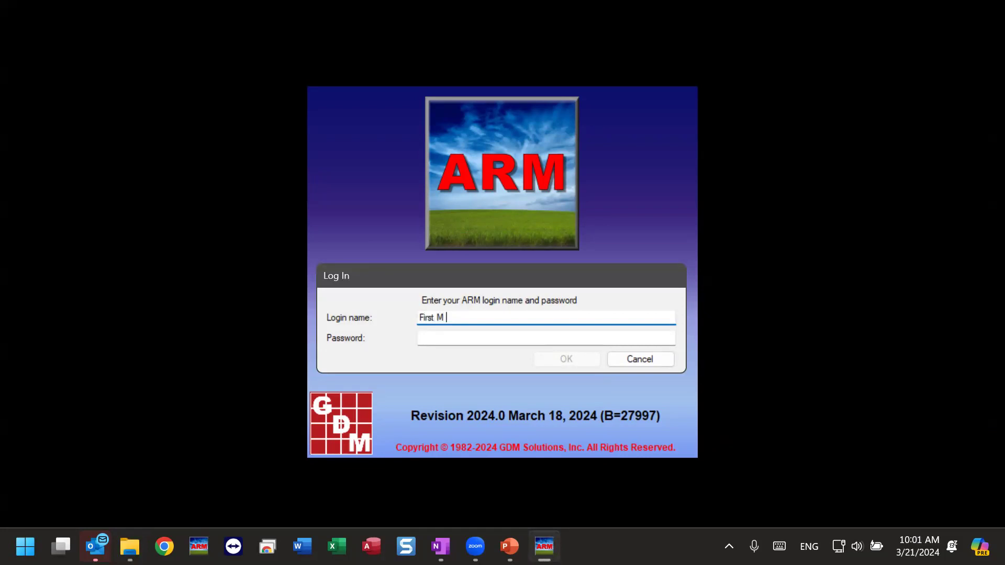
key(Tab)
text(****)
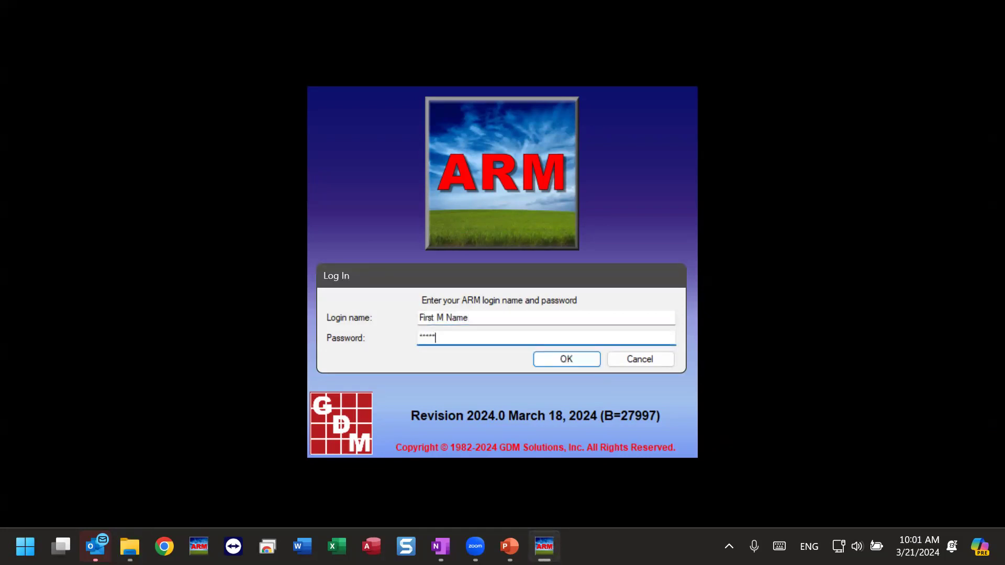
key(Return)
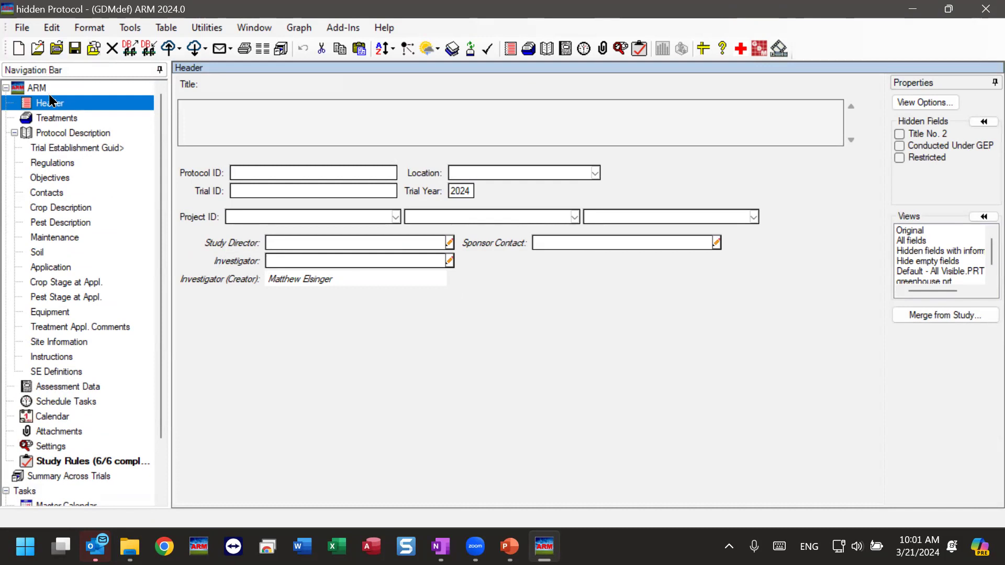
Switch the Treatments table to All fields and check that the Description column stays hidden
click(57, 118)
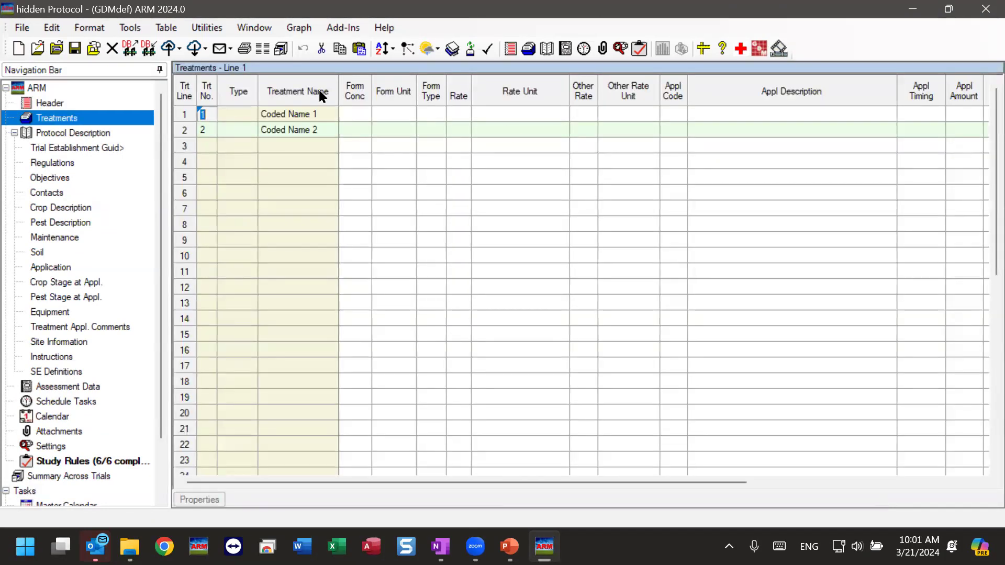
drag(359, 88, 584, 98)
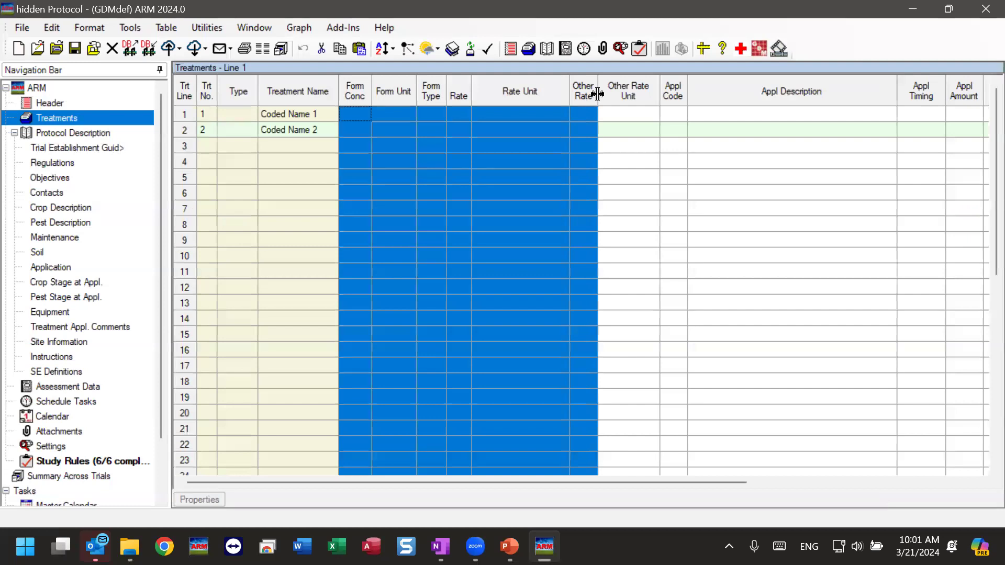
click(393, 197)
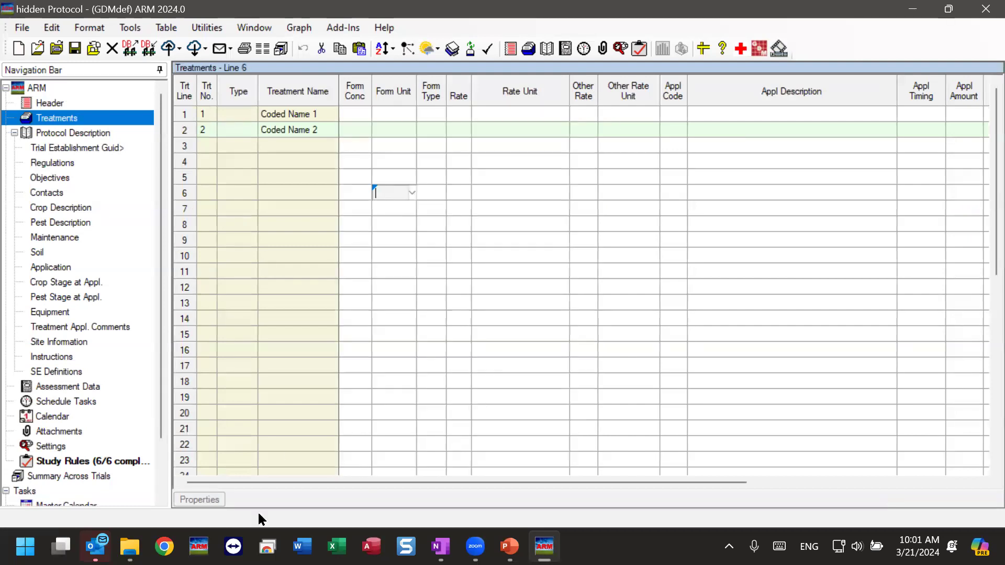
click(200, 500)
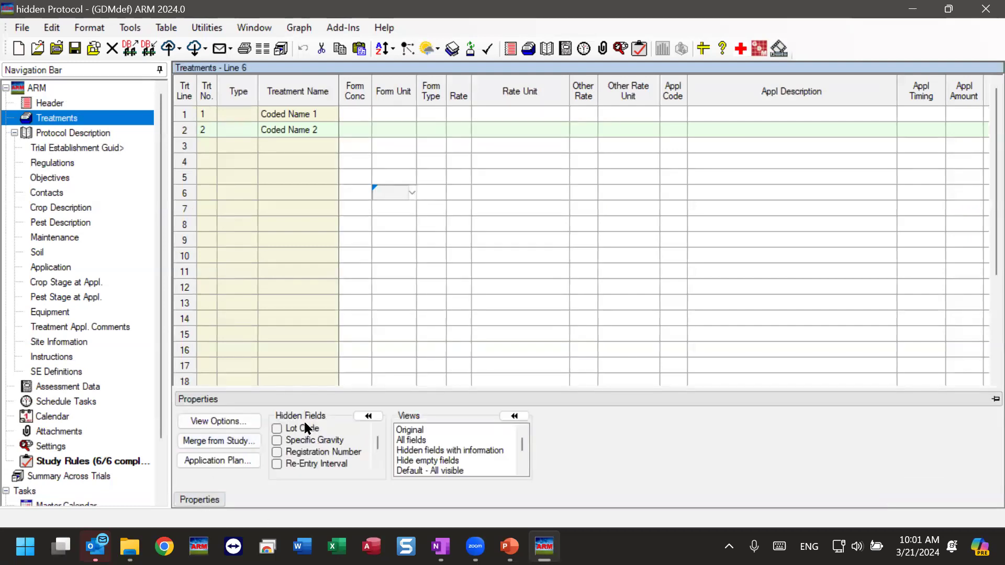
click(402, 441)
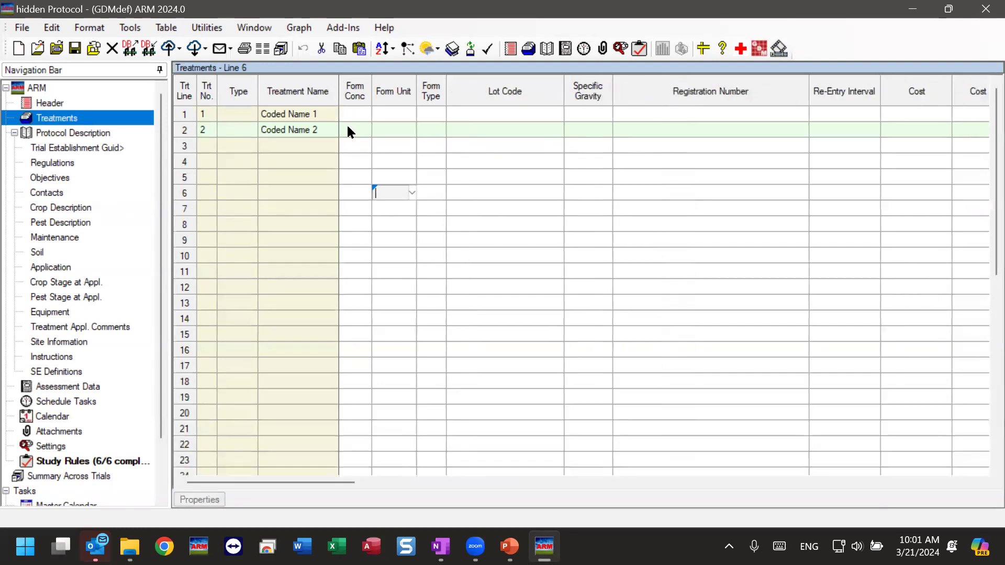
drag(355, 102, 713, 96)
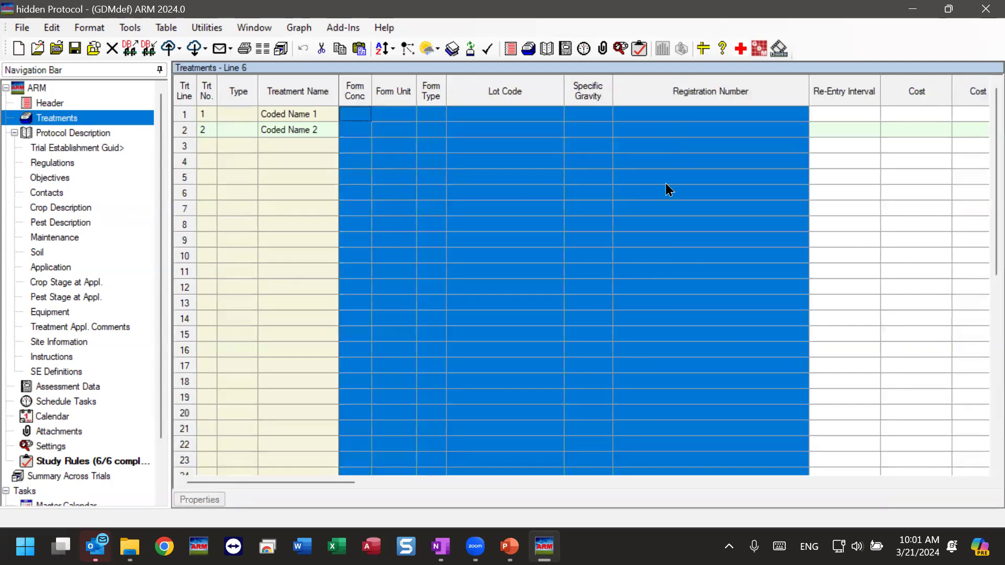
click(628, 268)
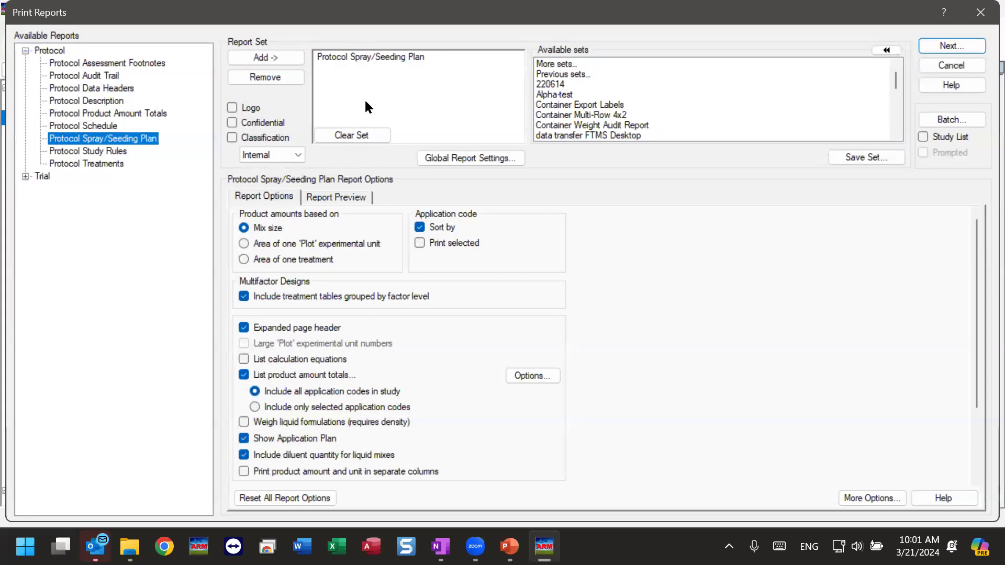
click(979, 13)
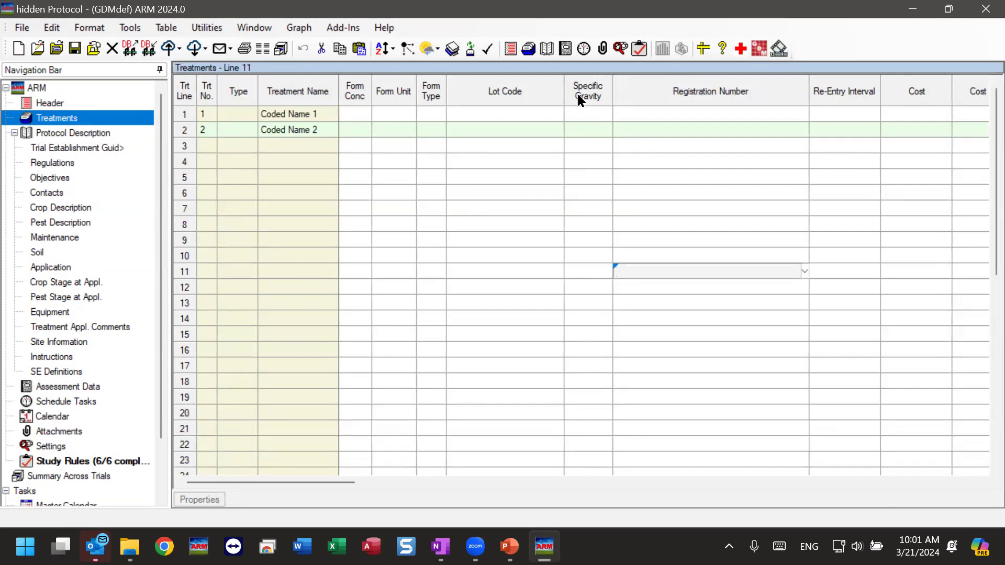
drag(395, 93, 561, 111)
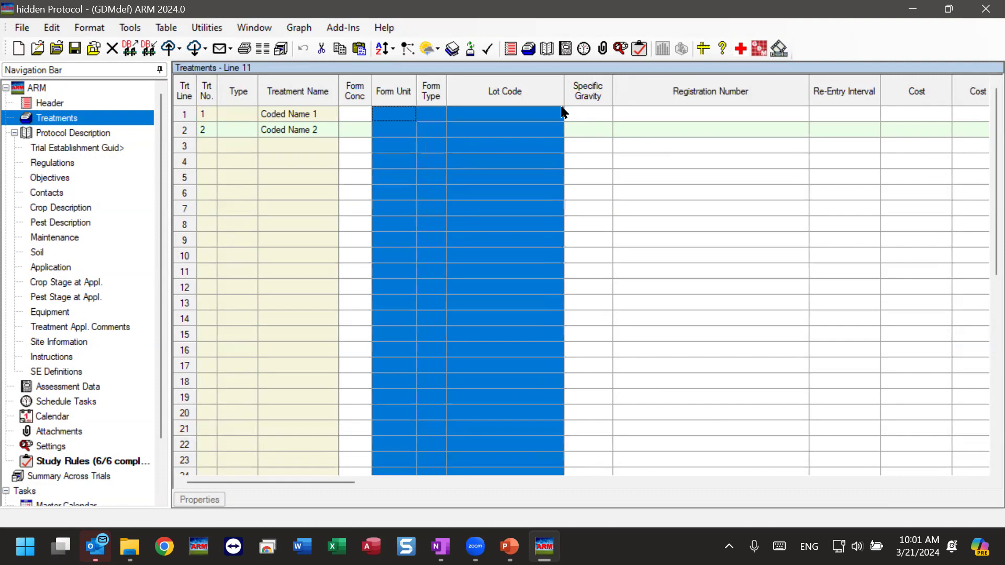
click(487, 209)
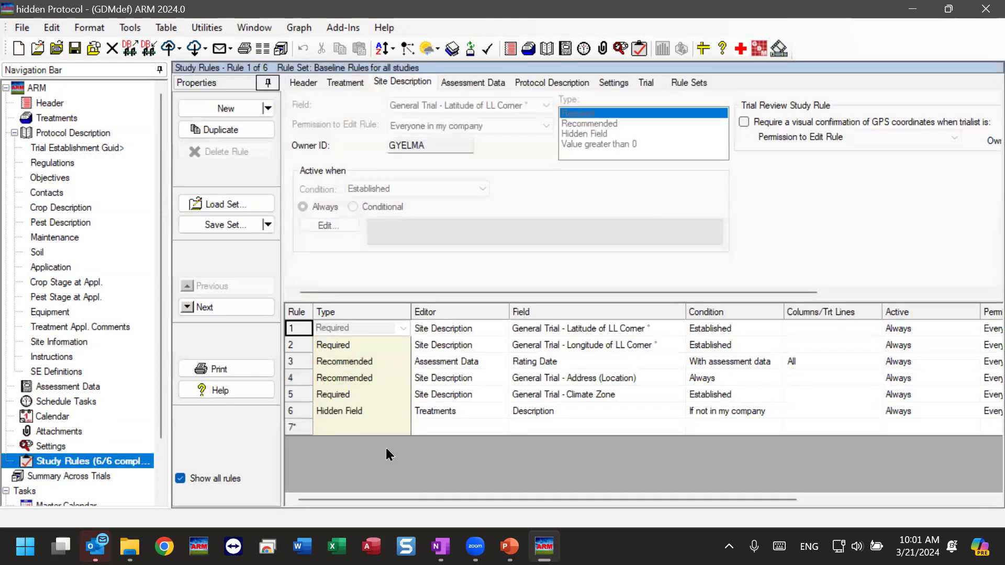
click(343, 410)
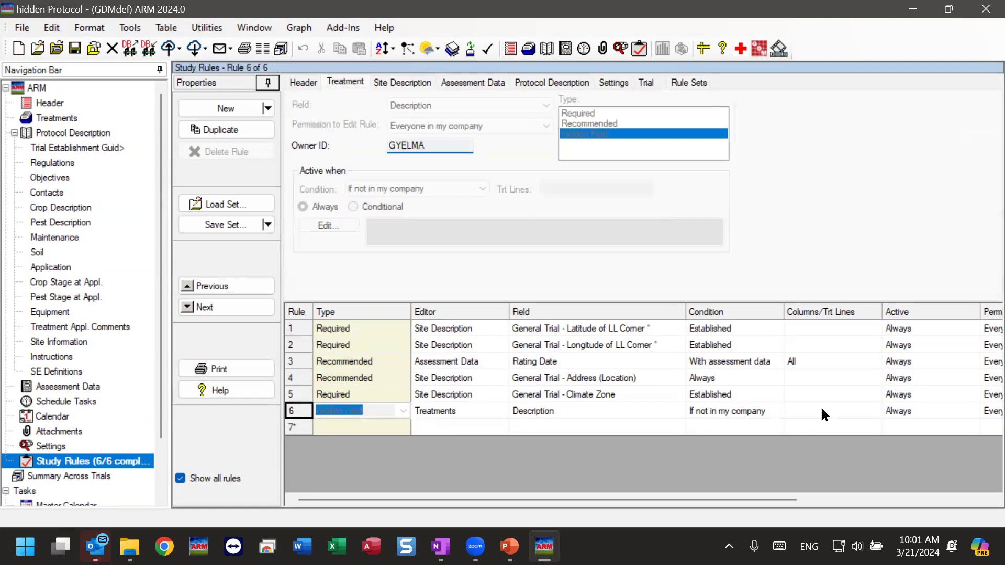
drag(623, 500, 799, 502)
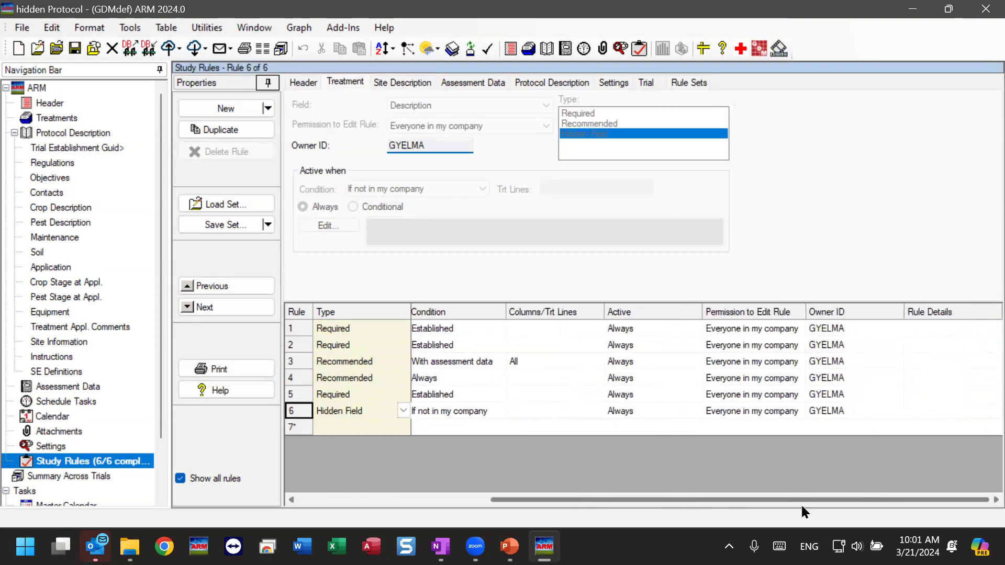
click(849, 410)
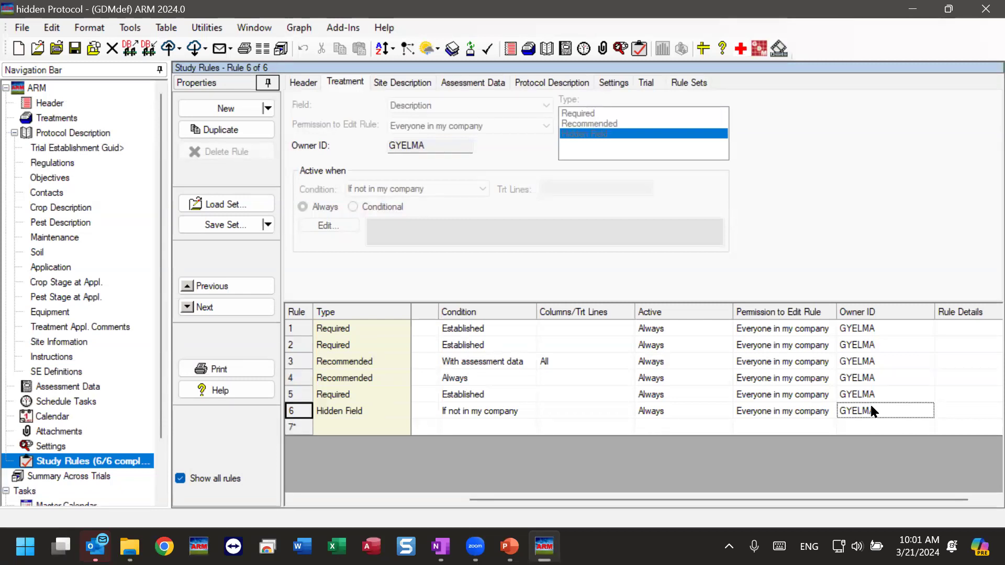
drag(617, 500, 275, 501)
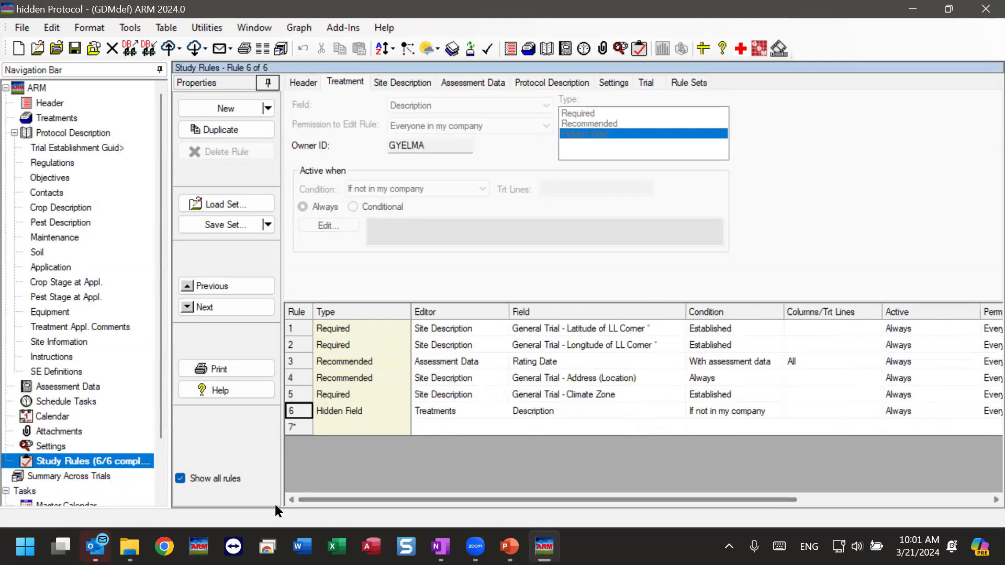